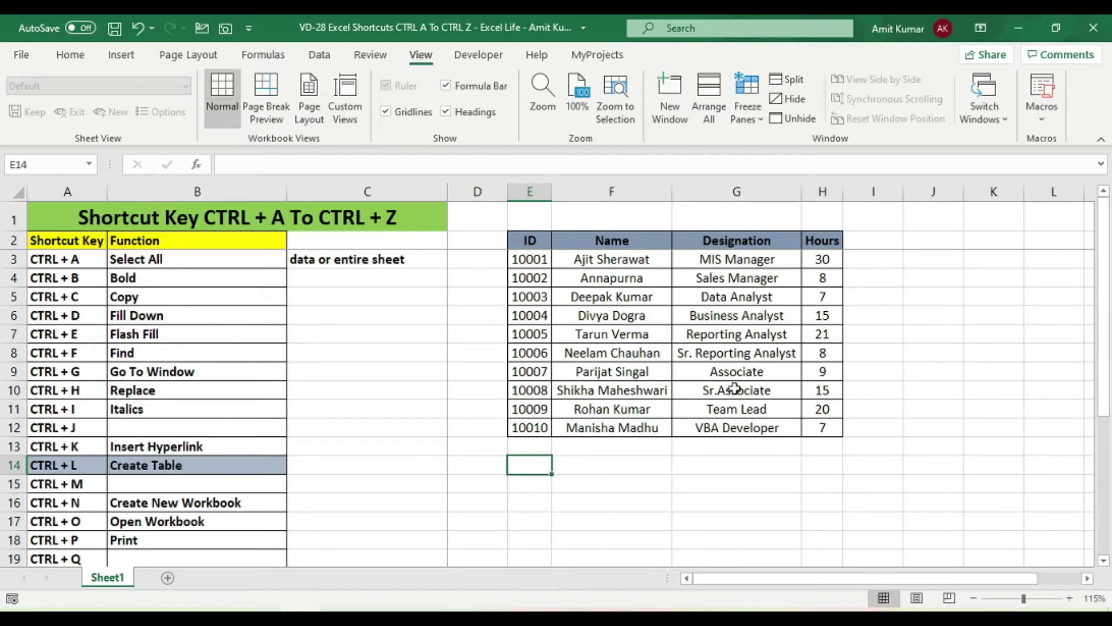
# Step: Select the whole employee data table from F6, and the entire shortcut list from A6
pyautogui.click(623, 313)
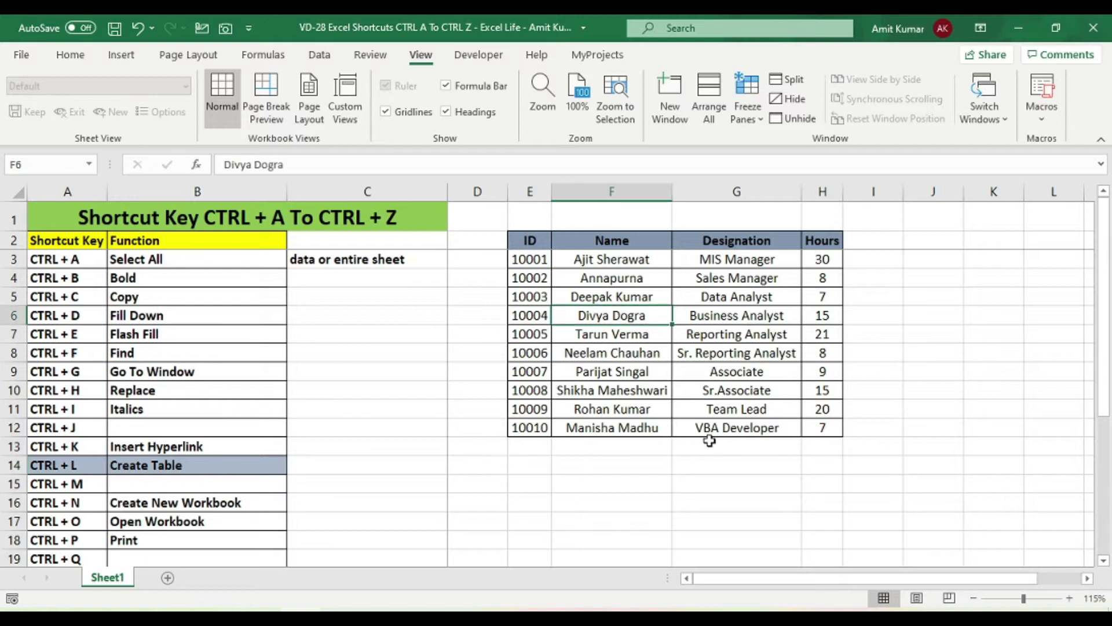
pyautogui.hotkey('ctrl', 'a')
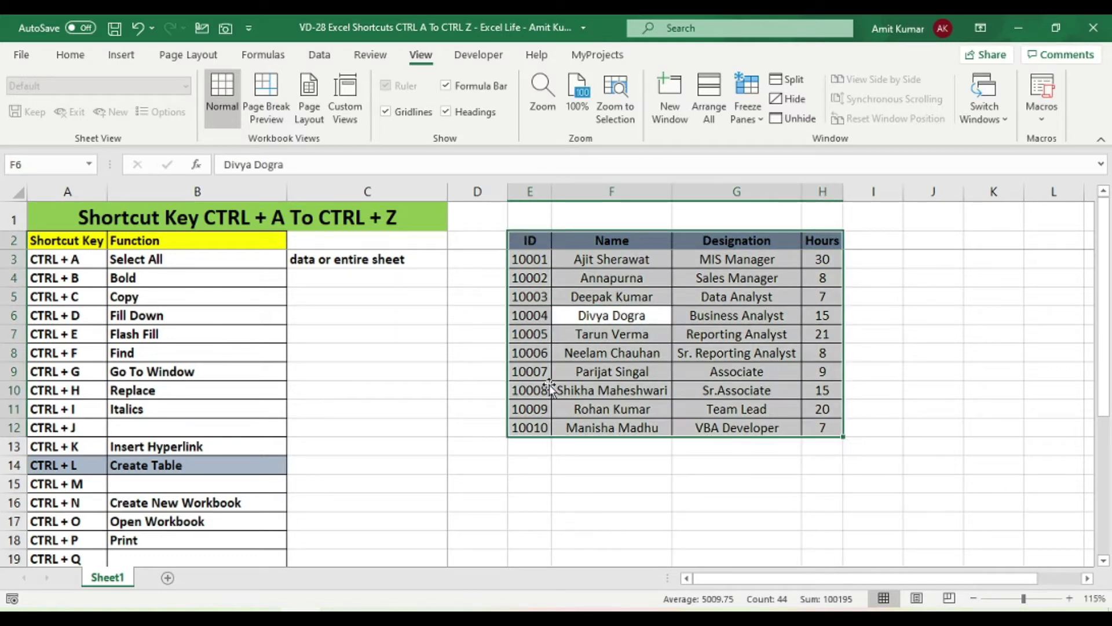
pyautogui.press('Home')
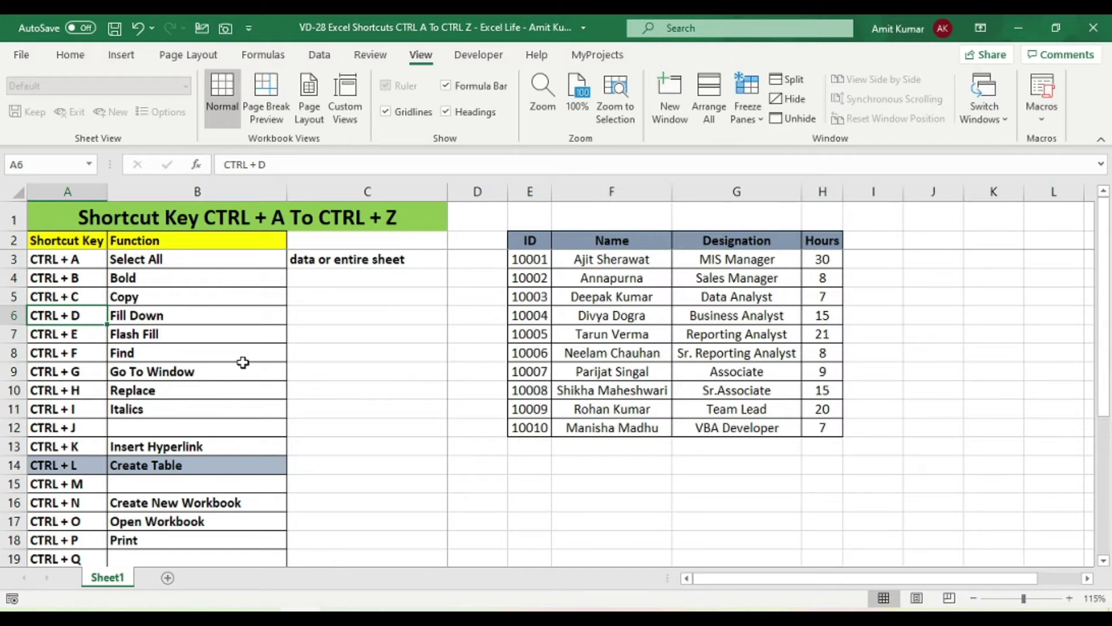
pyautogui.hotkey('ctrl', 'a')
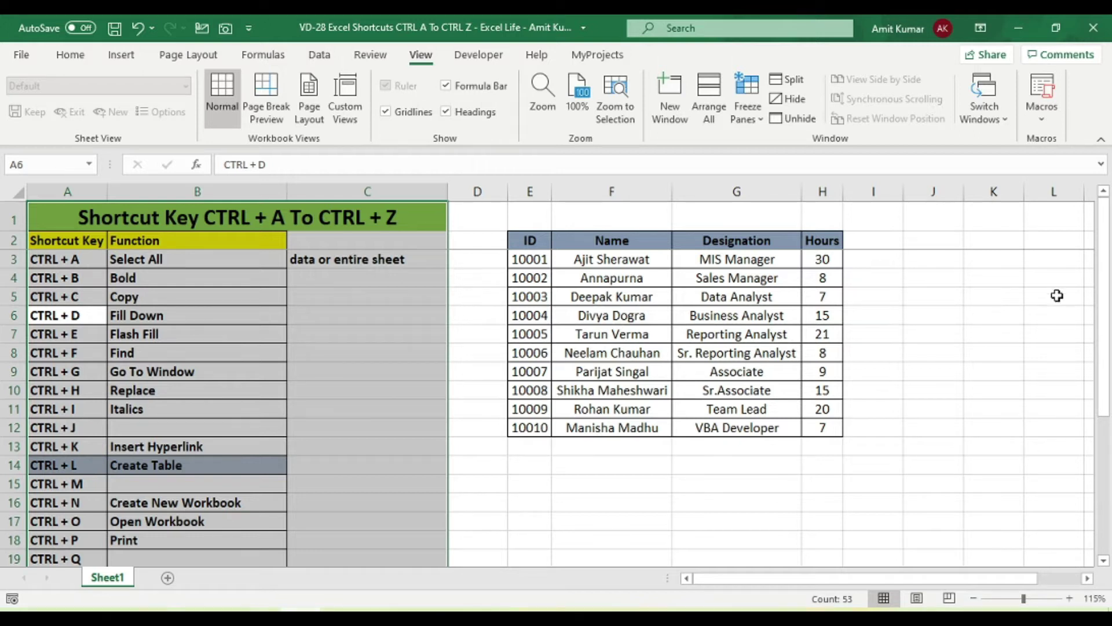
# Step: Select the entire worksheet starting from the empty cell J6, and clear the selection
pyautogui.click(939, 317)
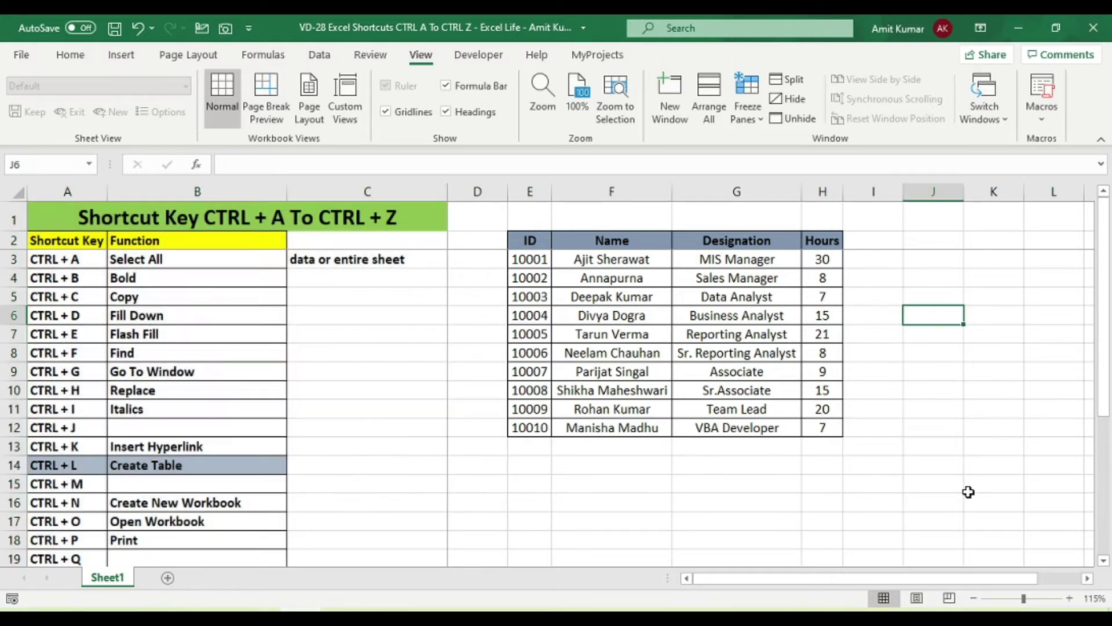
pyautogui.hotkey('ctrl', 'a')
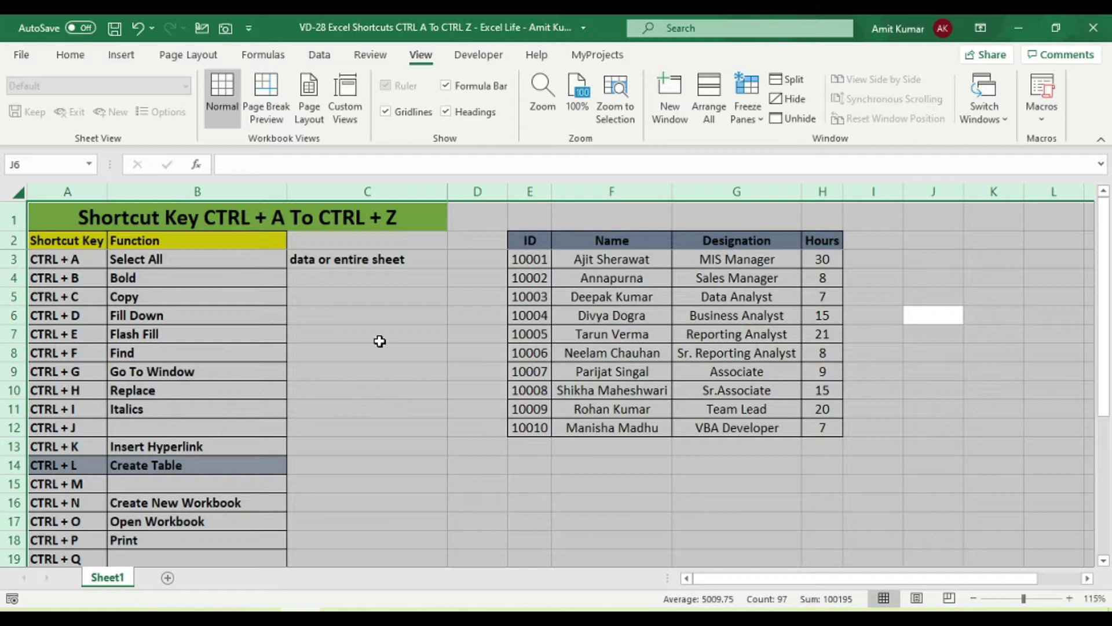
pyautogui.click(596, 469)
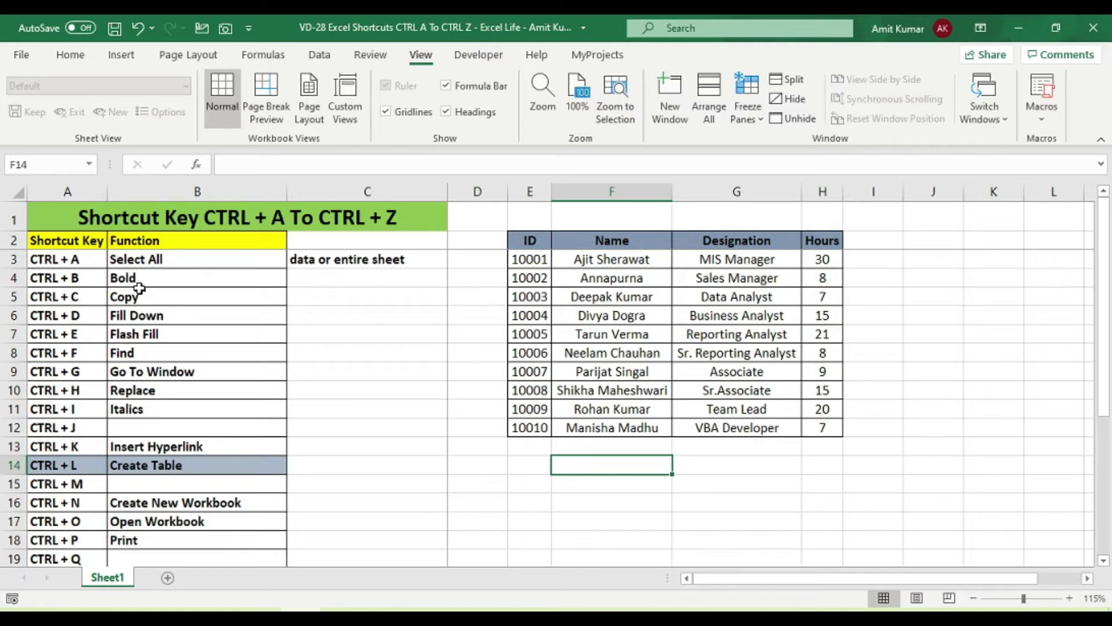
# Step: Make the names in F5:F6 of the employee table bold and save the workbook
pyautogui.press('Down')
pyautogui.press('Down')
pyautogui.press('Down')
pyautogui.moveTo(602, 296); pyautogui.dragTo(607, 319)
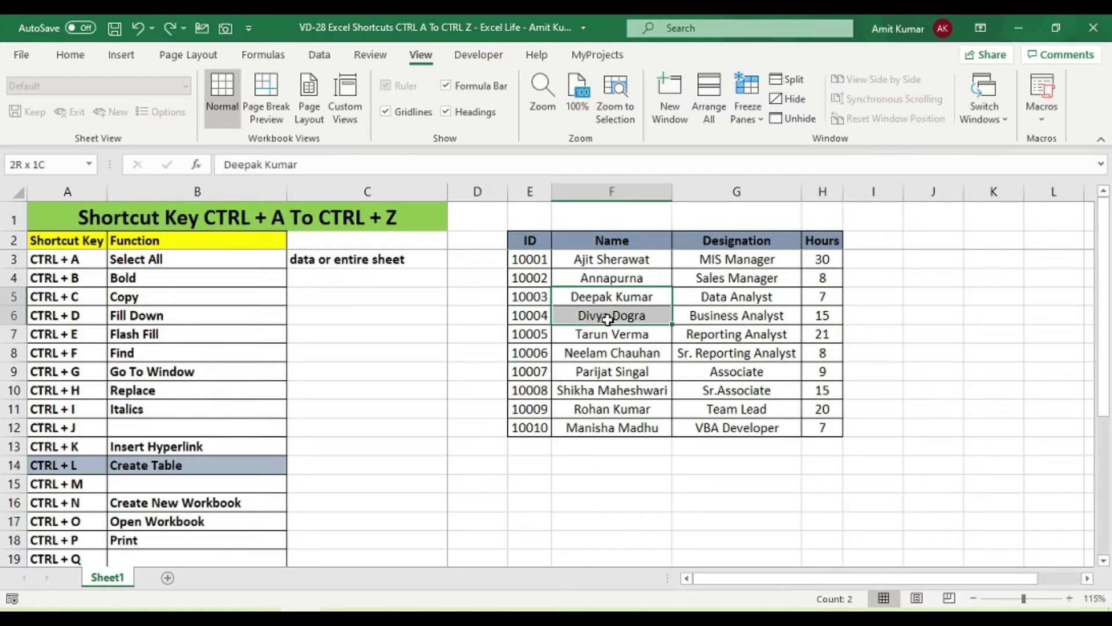
pyautogui.hotkey('ctrl', 'b')
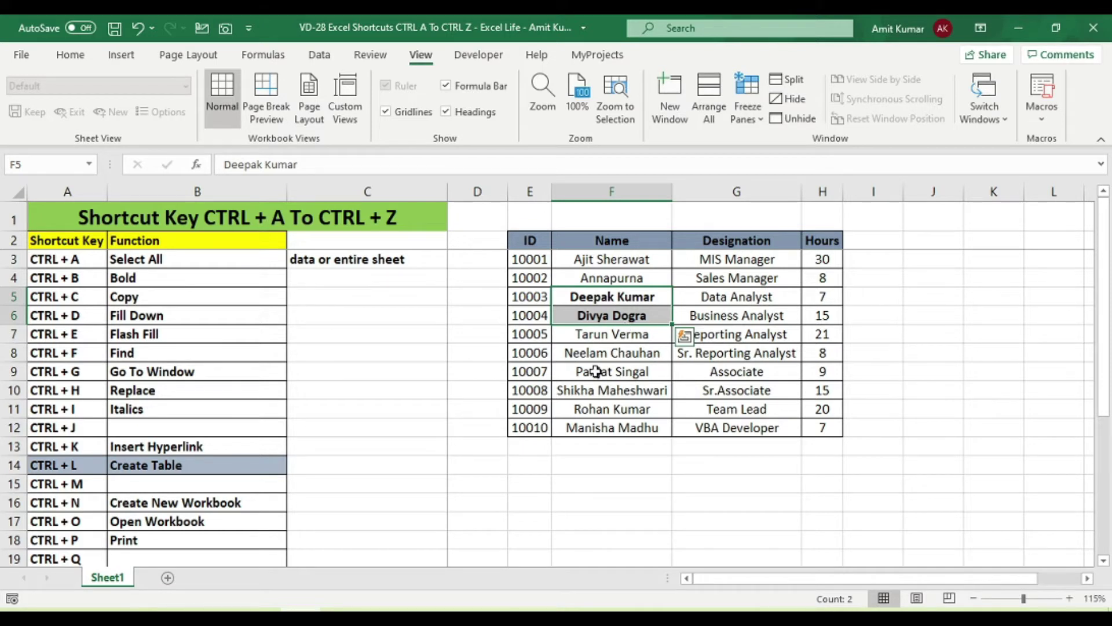
pyautogui.hotkey('ctrl', 'b')
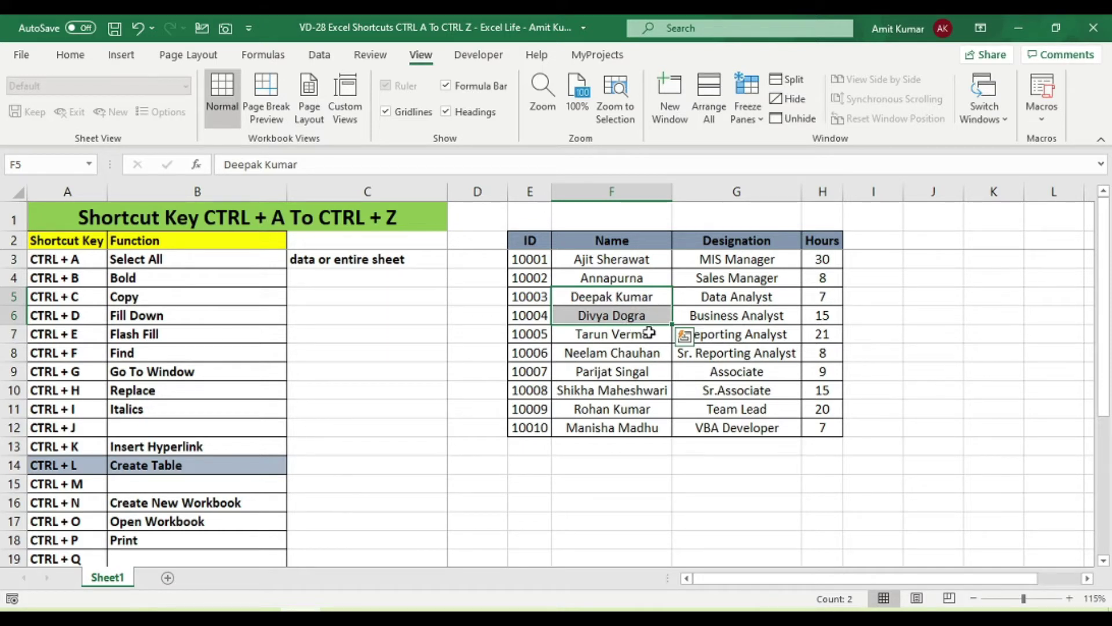
pyautogui.hotkey('ctrl', 'z')
pyautogui.hotkey('ctrl', 's')
pyautogui.click(587, 373)
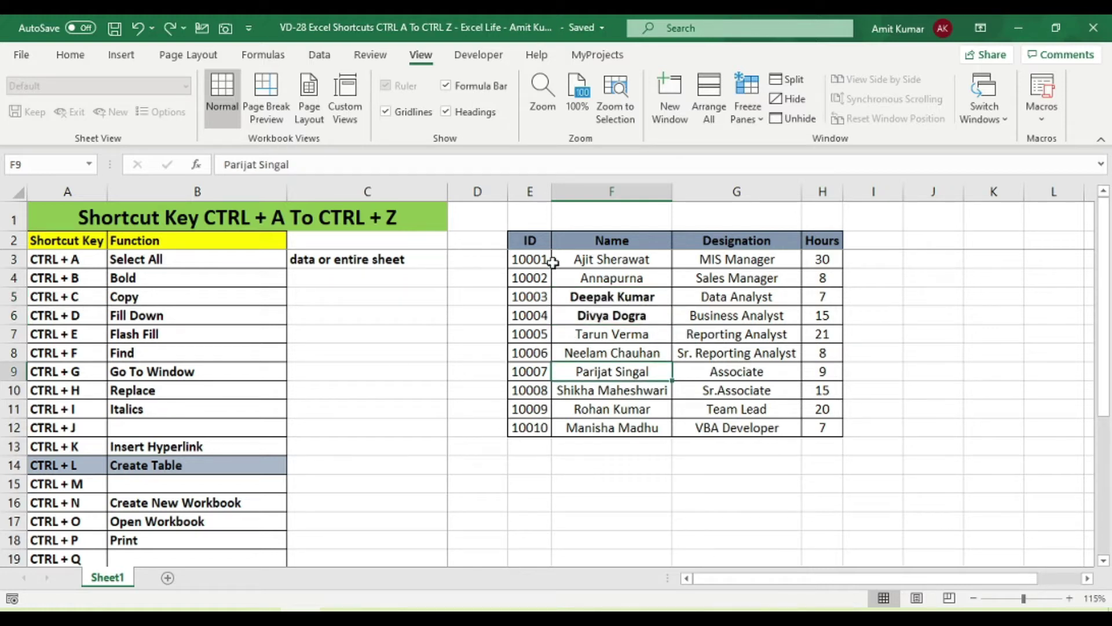
# Step: Copy the ID header and the first two IDs in E2:E4 and paste them at J2
pyautogui.click(534, 241)
pyautogui.moveTo(534, 241); pyautogui.dragTo(530, 278)
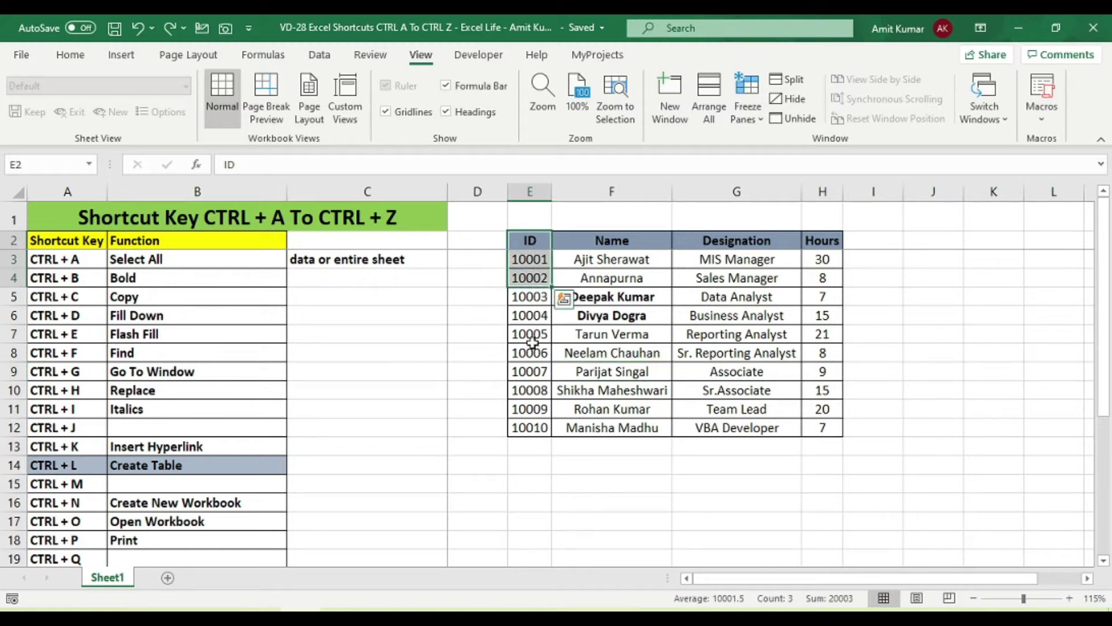
pyautogui.hotkey('ctrl', 'c')
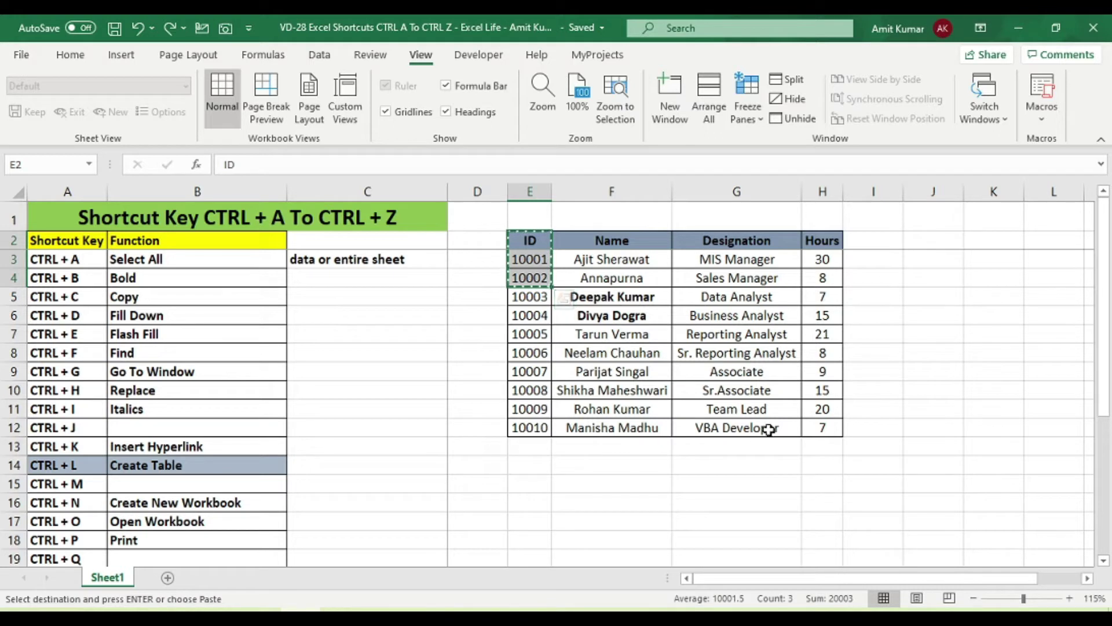
pyautogui.click(950, 241)
pyautogui.hotkey('ctrl', 'v')
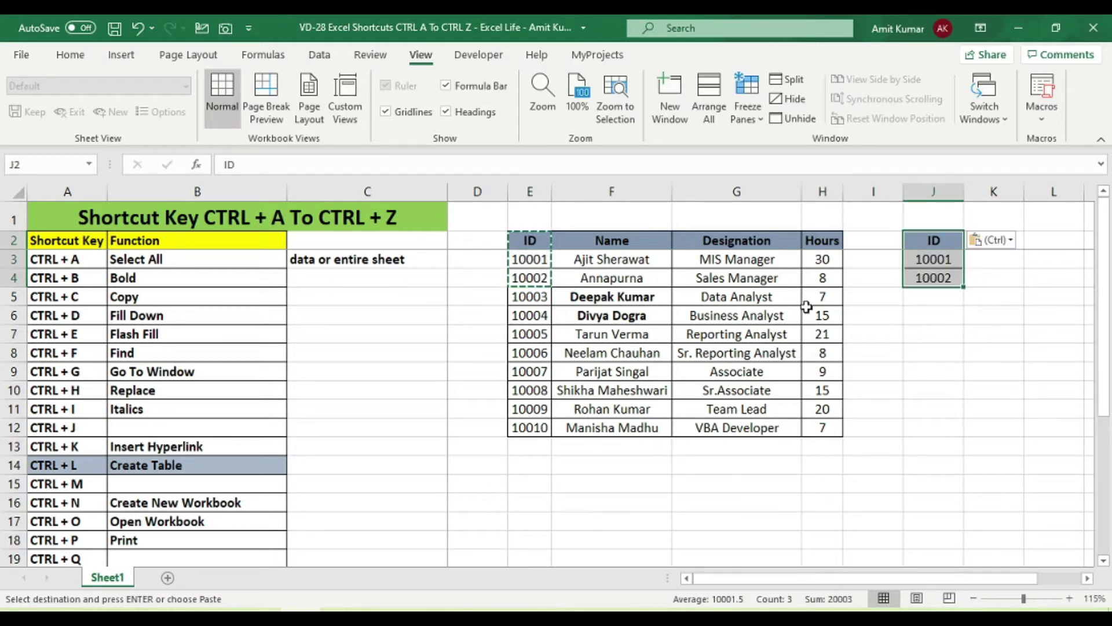
pyautogui.click(622, 282)
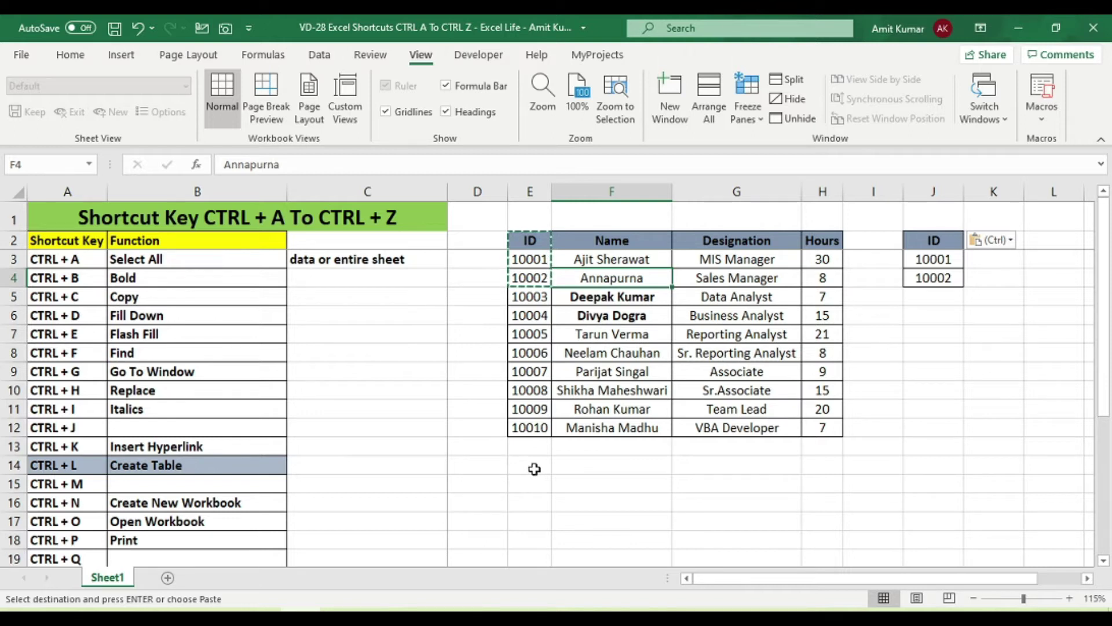
pyautogui.click(585, 521)
# Step: Fill the last ID in E12 down through E16 using Fill Down
pyautogui.click(520, 427)
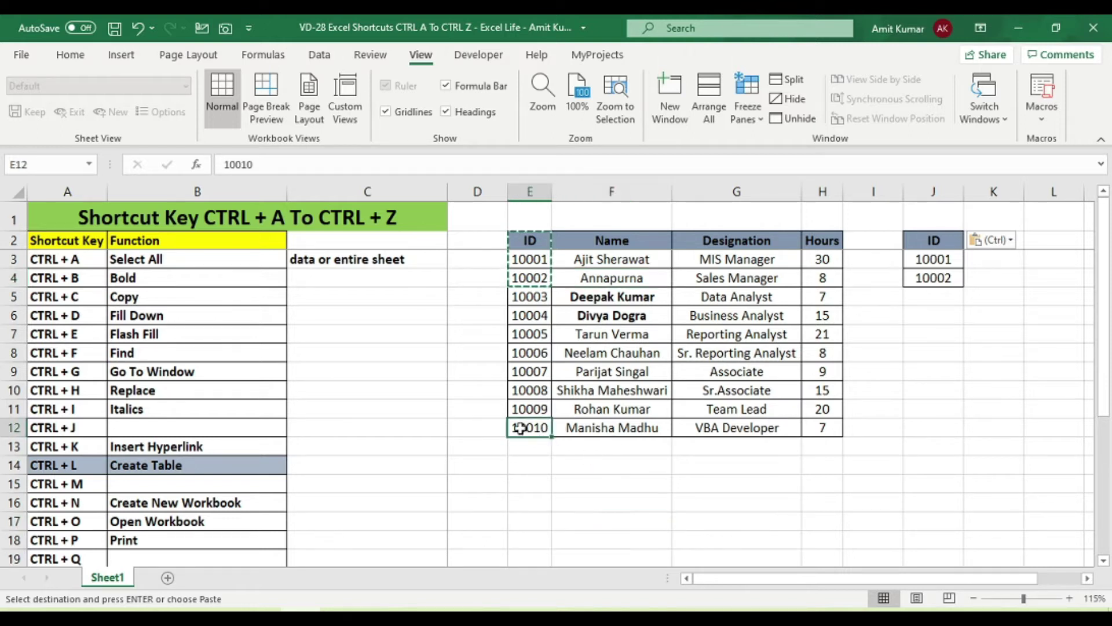
pyautogui.moveTo(520, 428); pyautogui.dragTo(535, 505)
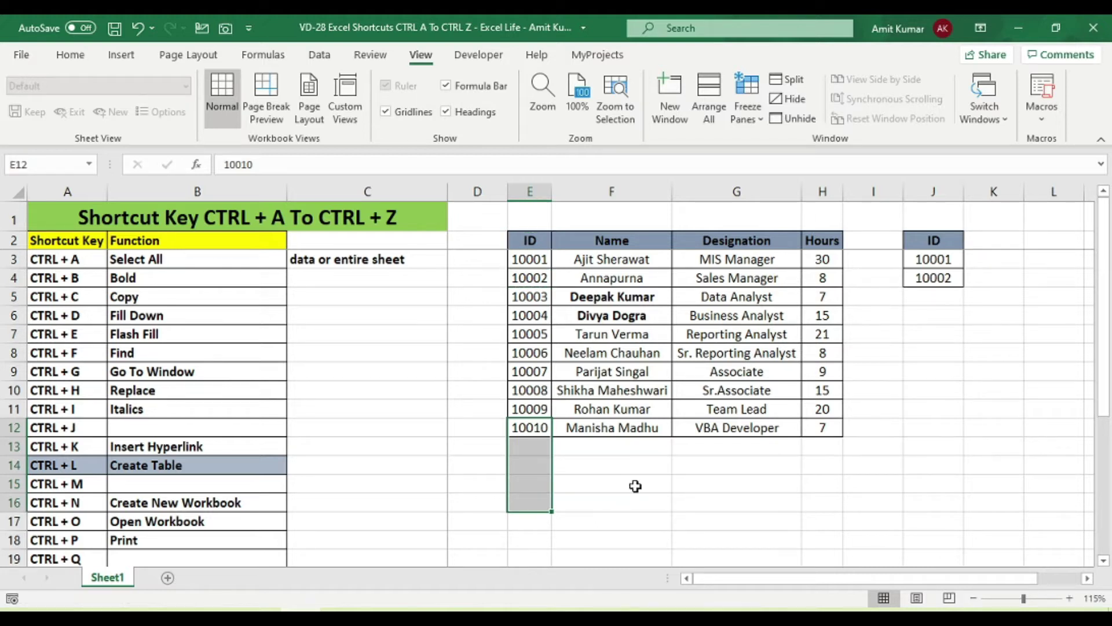
pyautogui.hotkey('ctrl', 'd')
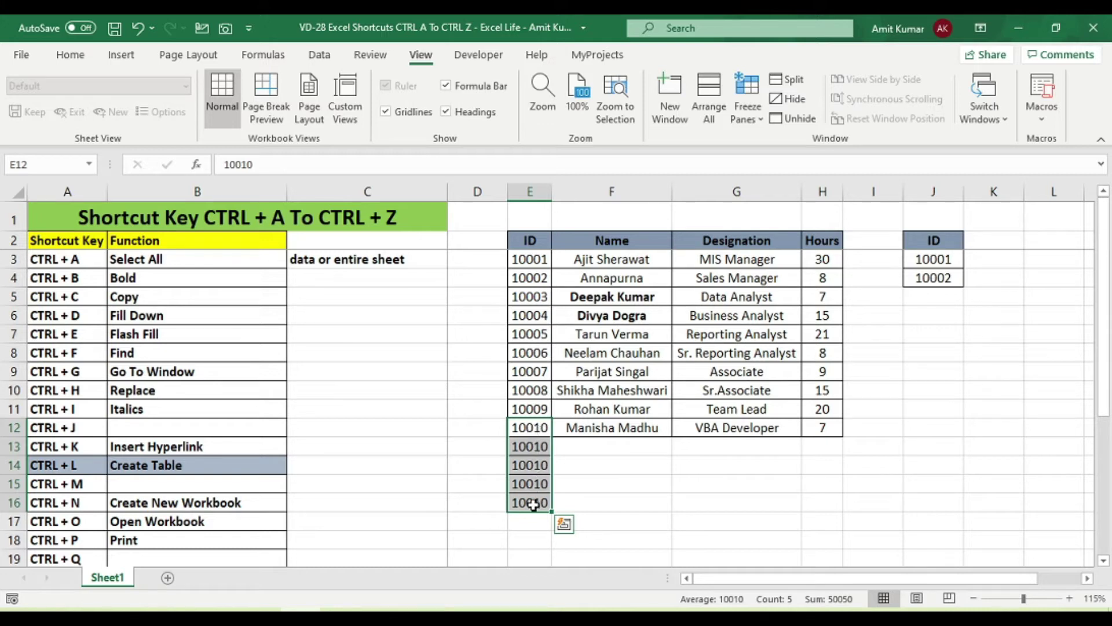
pyautogui.click(536, 429)
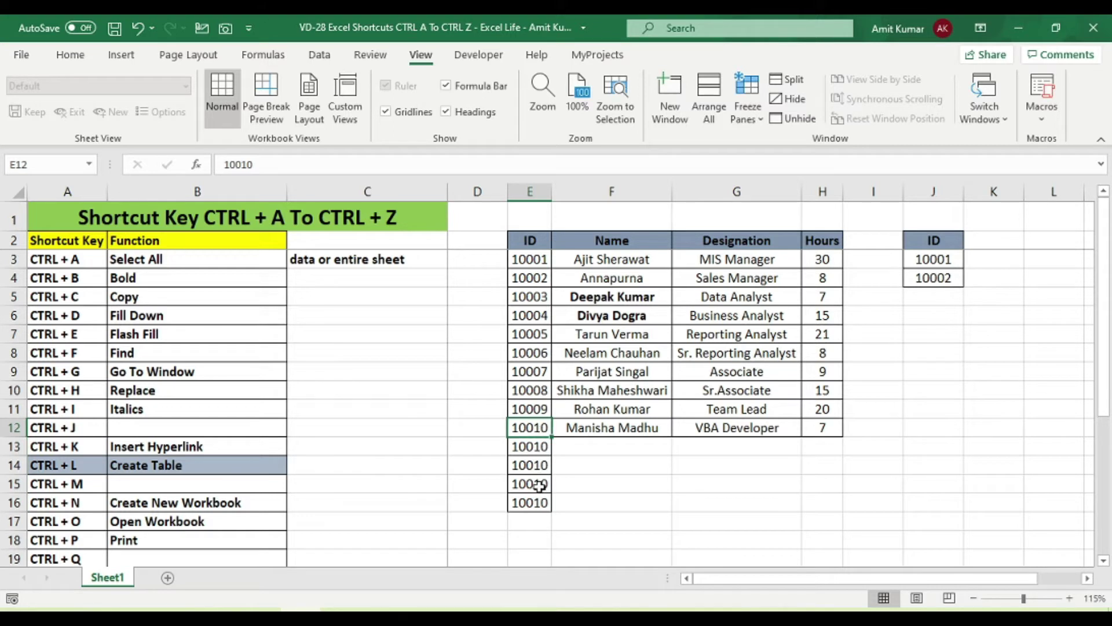
# Step: Enter the formula =E3+10 in cell D3
pyautogui.click(482, 262)
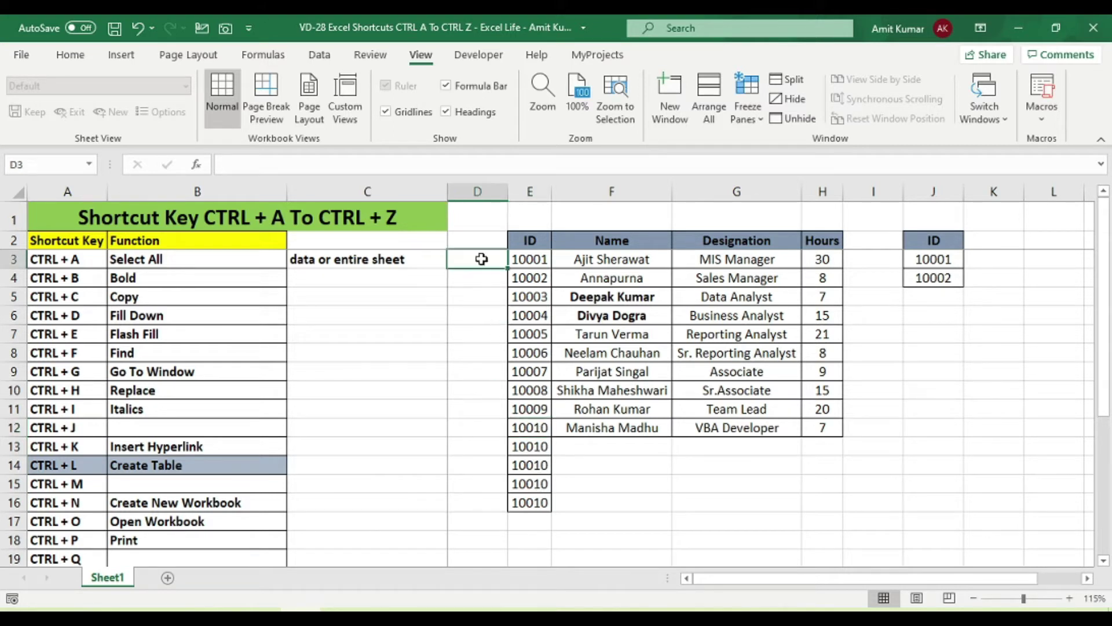
pyautogui.write('=')
pyautogui.press('Right')
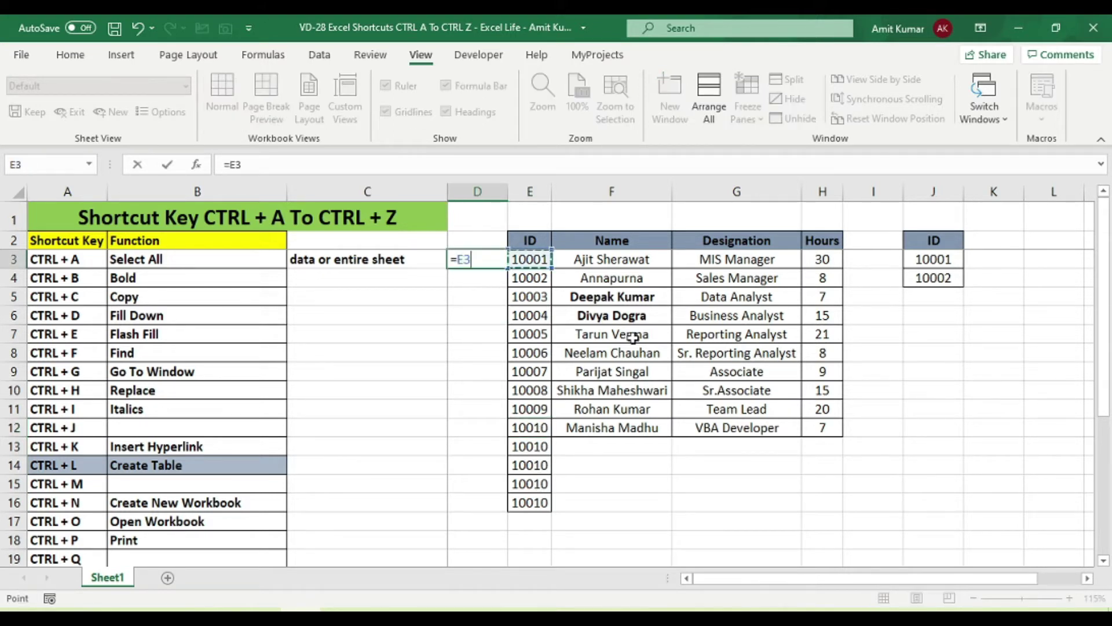
pyautogui.write('+1')
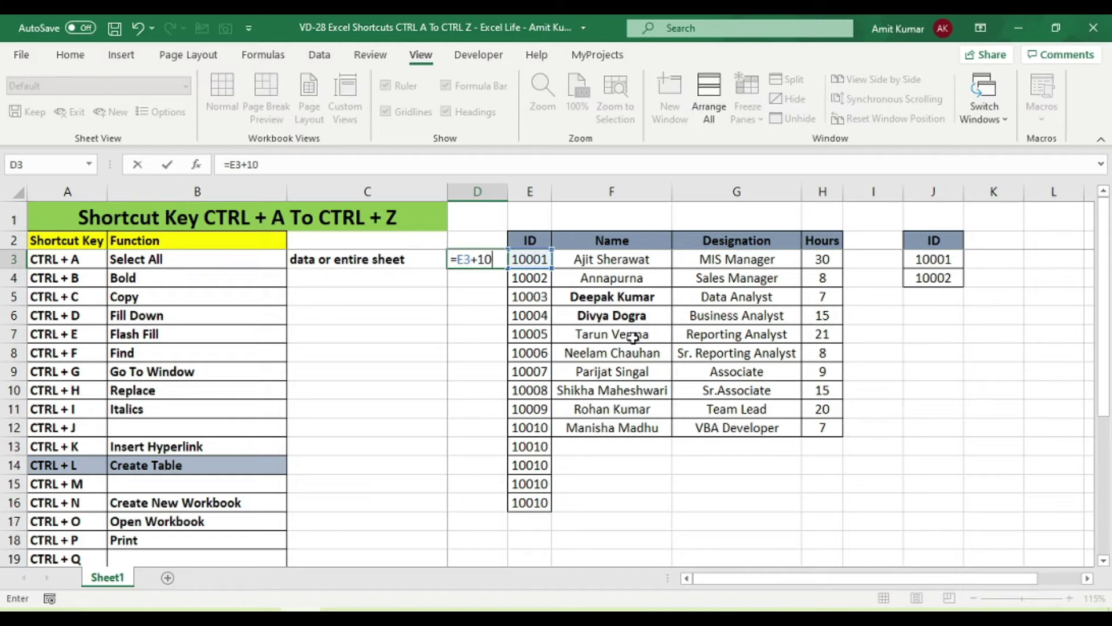
pyautogui.write('0')
pyautogui.press('Return')
# Step: Fill the D3 formula down through D12 beside the ID column
pyautogui.press('Up')
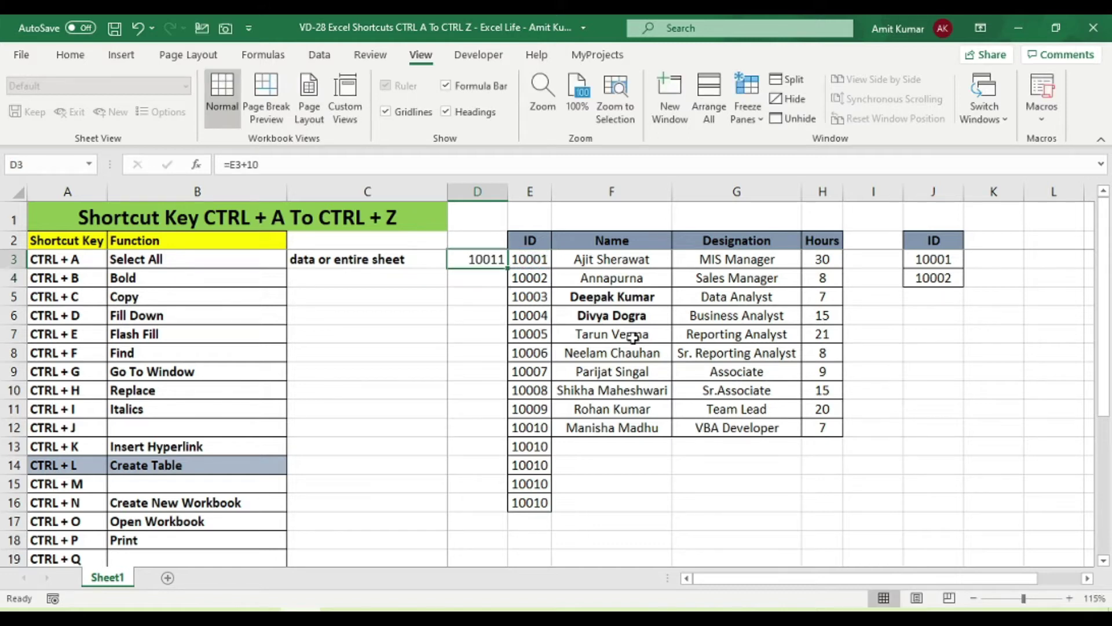
pyautogui.hotkey('shift', 'Down')
pyautogui.hotkey('shift', 'Down')
pyautogui.hotkey('shift', 'Down')
pyautogui.hotkey('shift', 'Down')
pyautogui.hotkey('shift', 'Down')
pyautogui.hotkey('shift', 'Down')
pyautogui.hotkey('shift', 'Down')
pyautogui.hotkey('shift', 'Down')
pyautogui.hotkey('shift', 'Down')
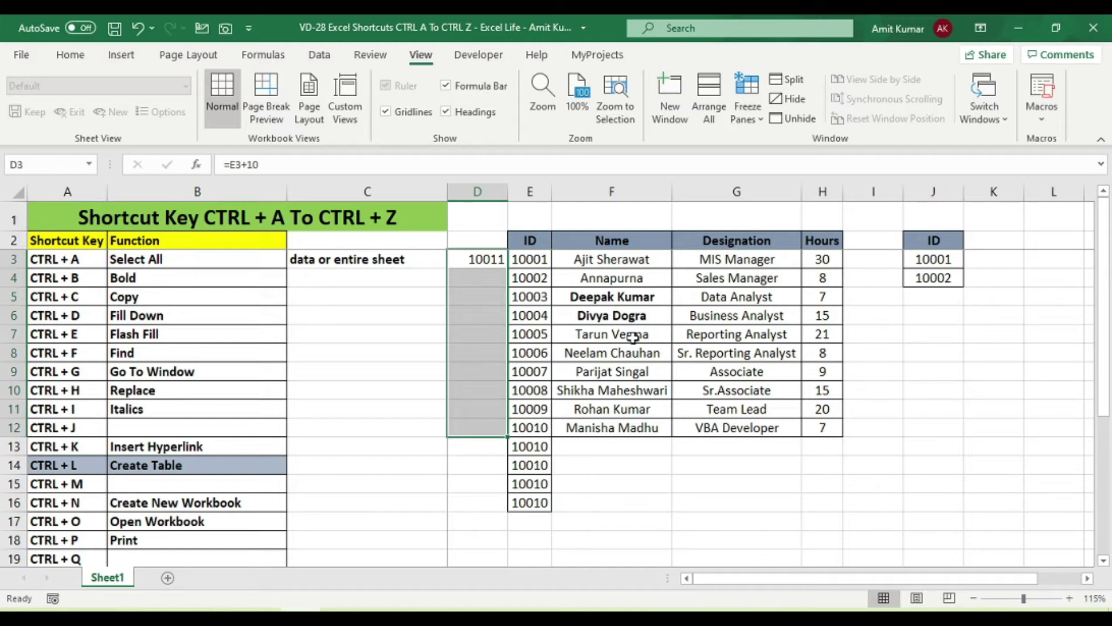
pyautogui.hotkey('ctrl', 'd')
# Step: Examine the filled formulas in column D to see how their cell references change from row to row
pyautogui.click(486, 278)
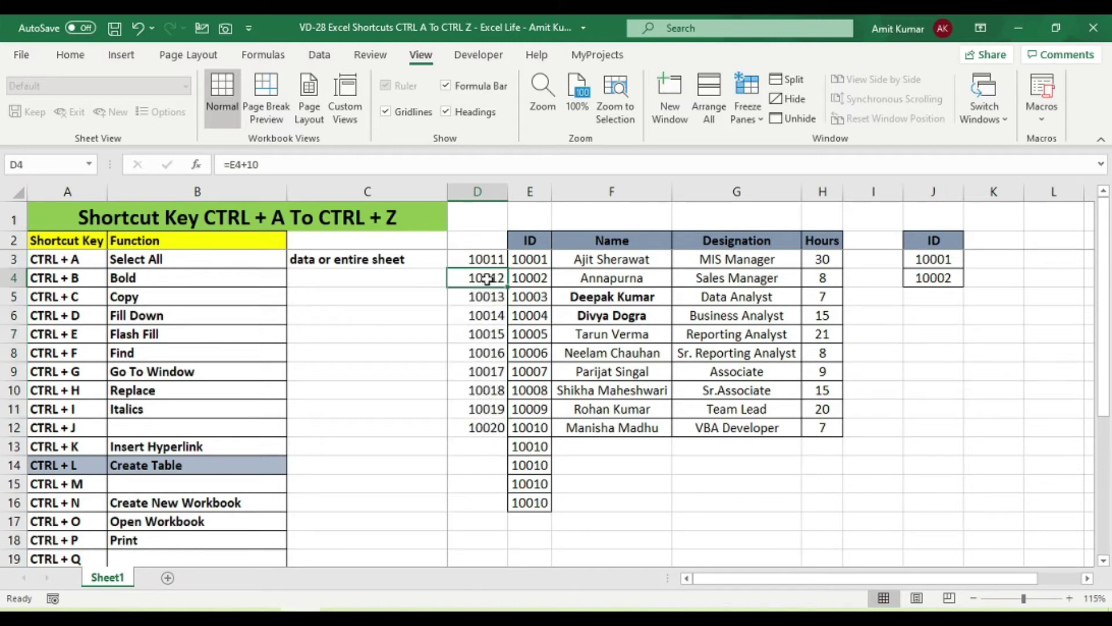
pyautogui.click(486, 297)
pyautogui.click(490, 316)
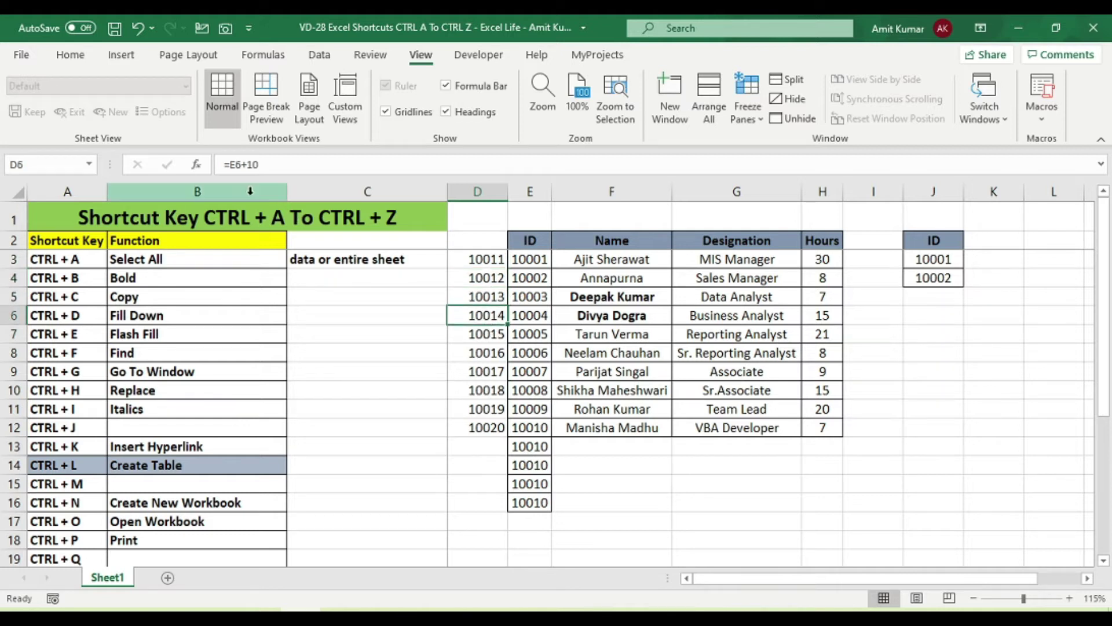
pyautogui.press('Down')
pyautogui.press('Down')
pyautogui.press('Down')
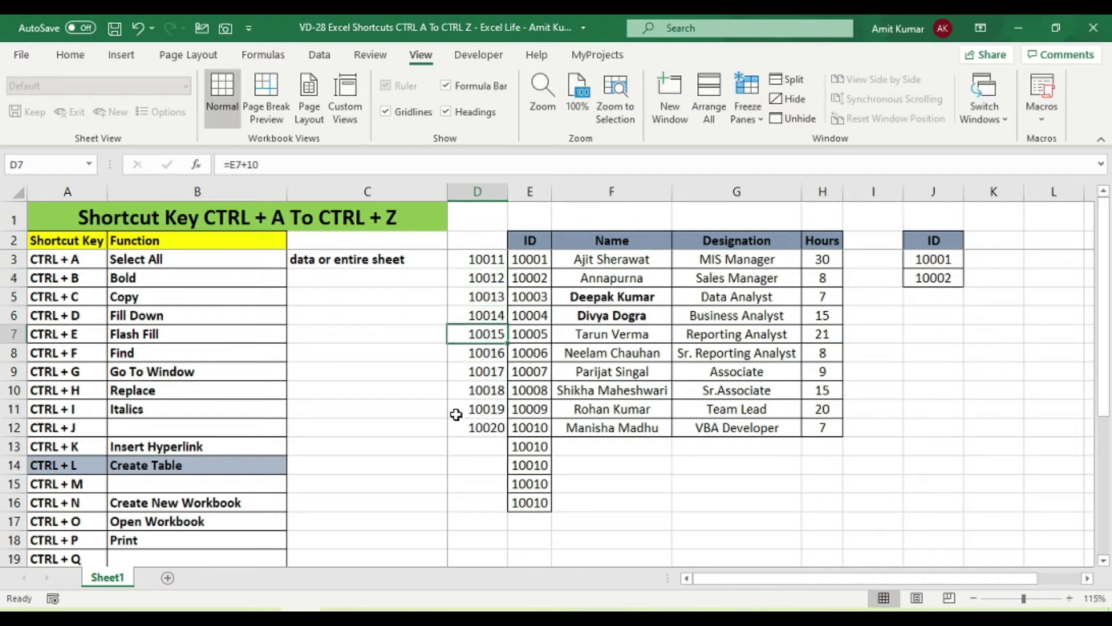
pyautogui.press('Down')
pyautogui.press('Down')
pyautogui.press('Down')
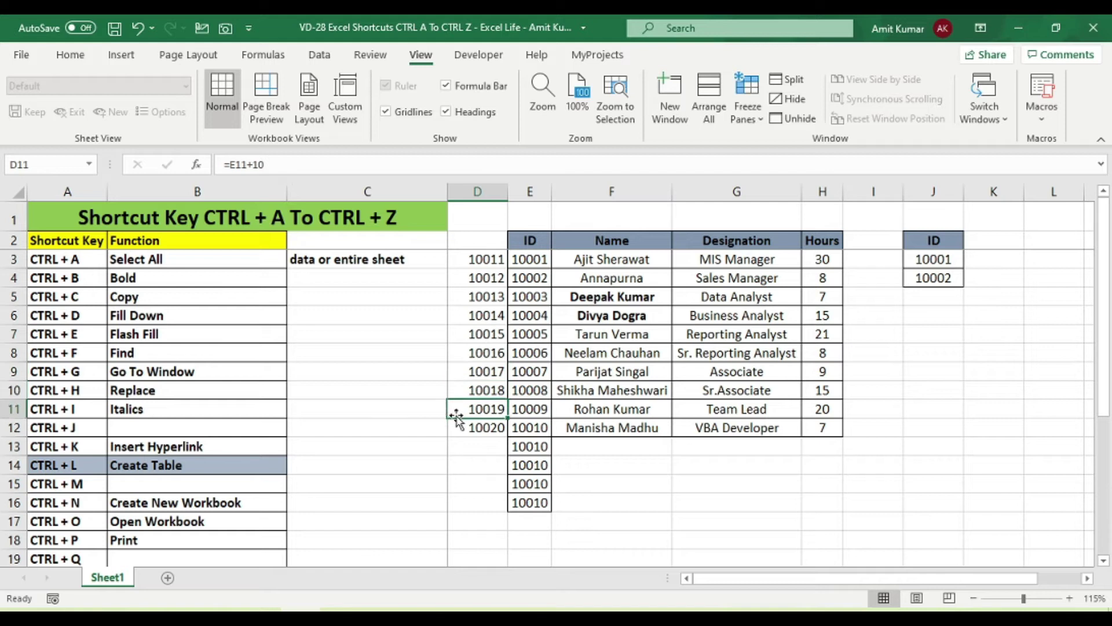
pyautogui.click(494, 259)
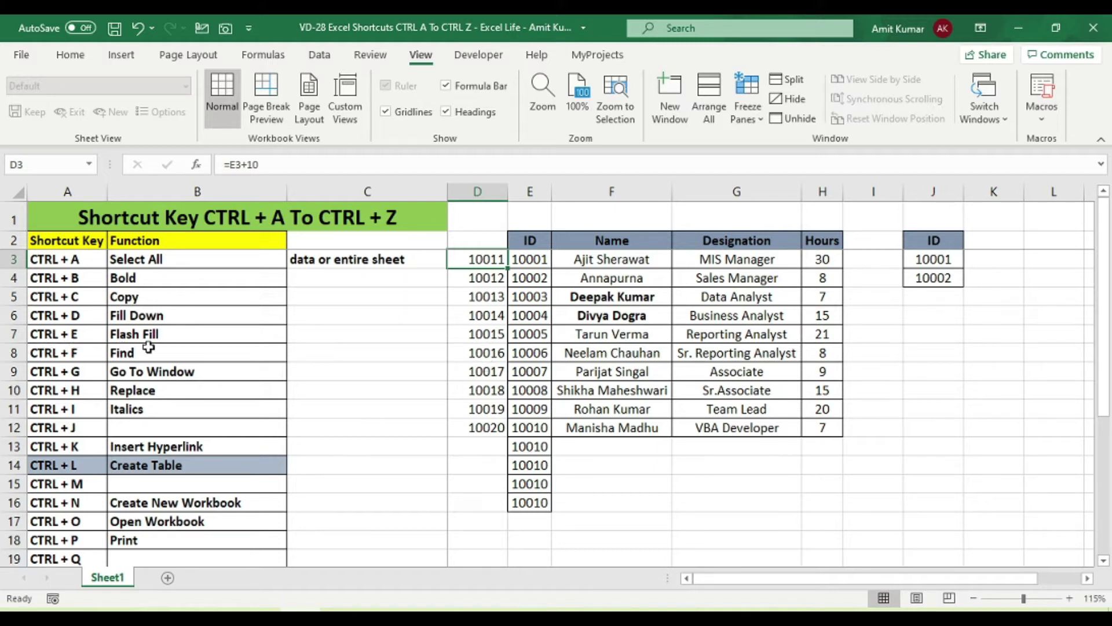
# Step: Enter the first employee's first name in I3 and Flash Fill column I with the first names from the Name column
pyautogui.click(871, 255)
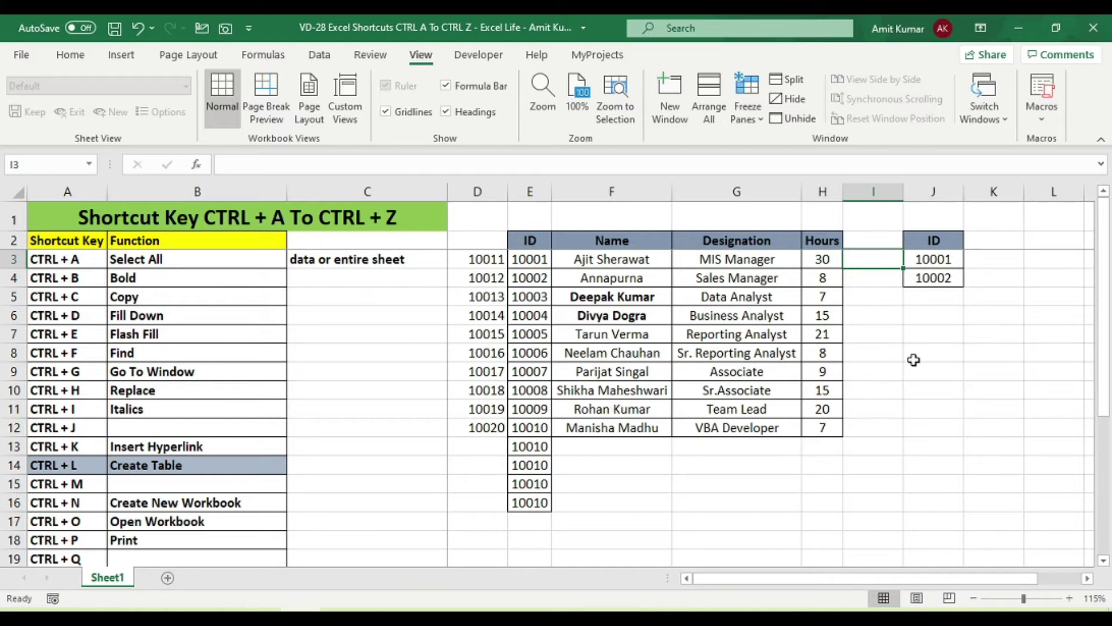
pyautogui.write('Ajit')
pyautogui.press('Return')
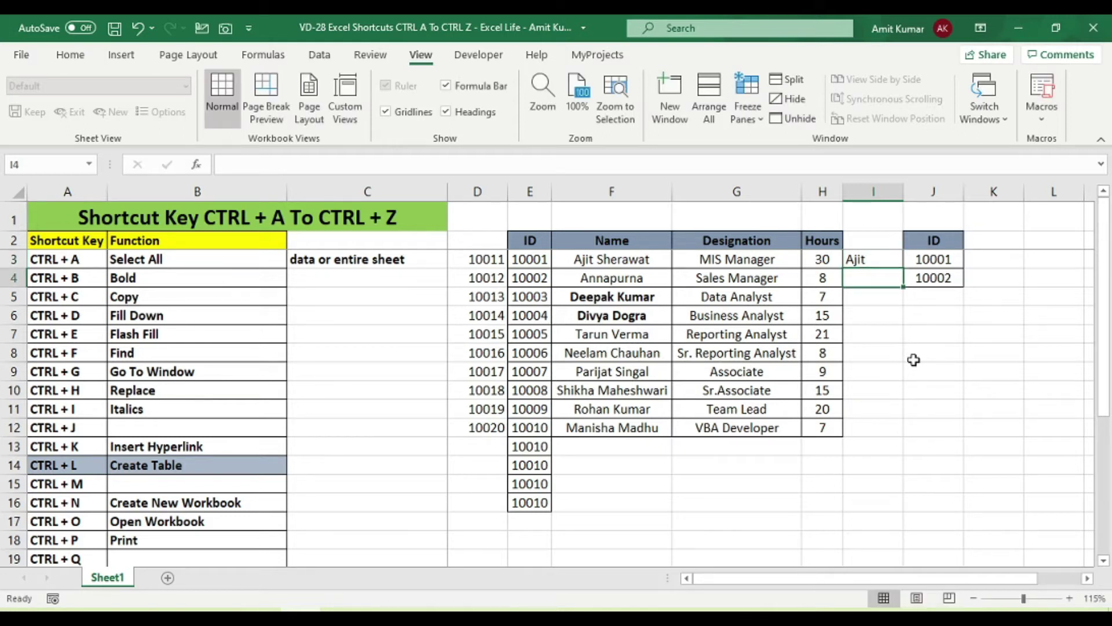
pyautogui.hotkey('ctrl', 'e')
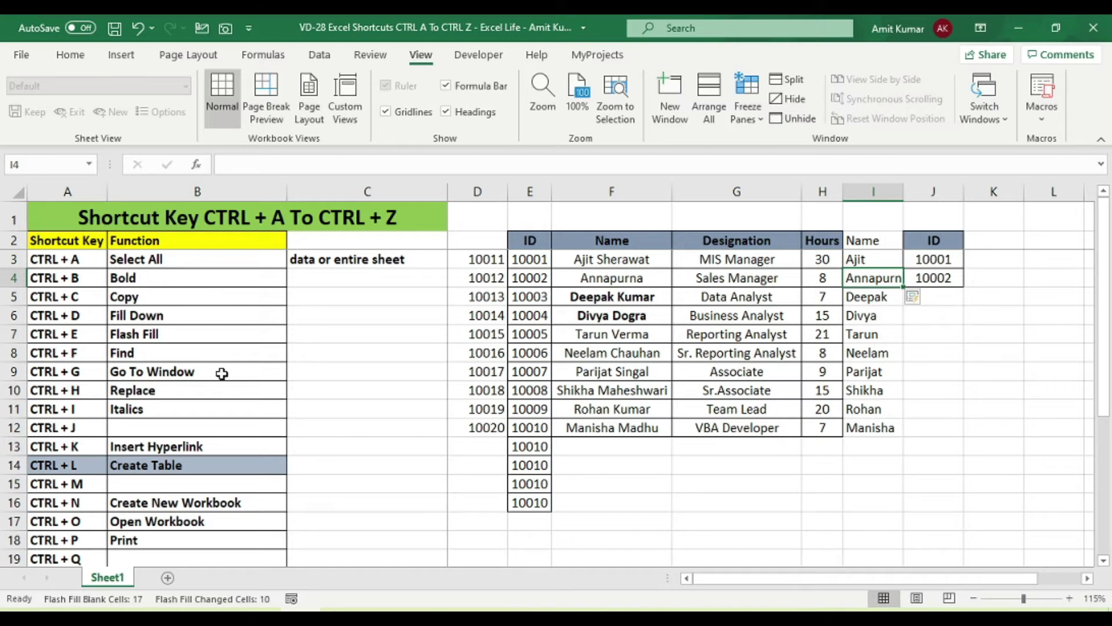
# Step: Find all cells in the sheet containing the first employee's first name and view the matches
pyautogui.hotkey('ctrl', 'f')
pyautogui.moveTo(690, 328); pyautogui.dragTo(796, 369)
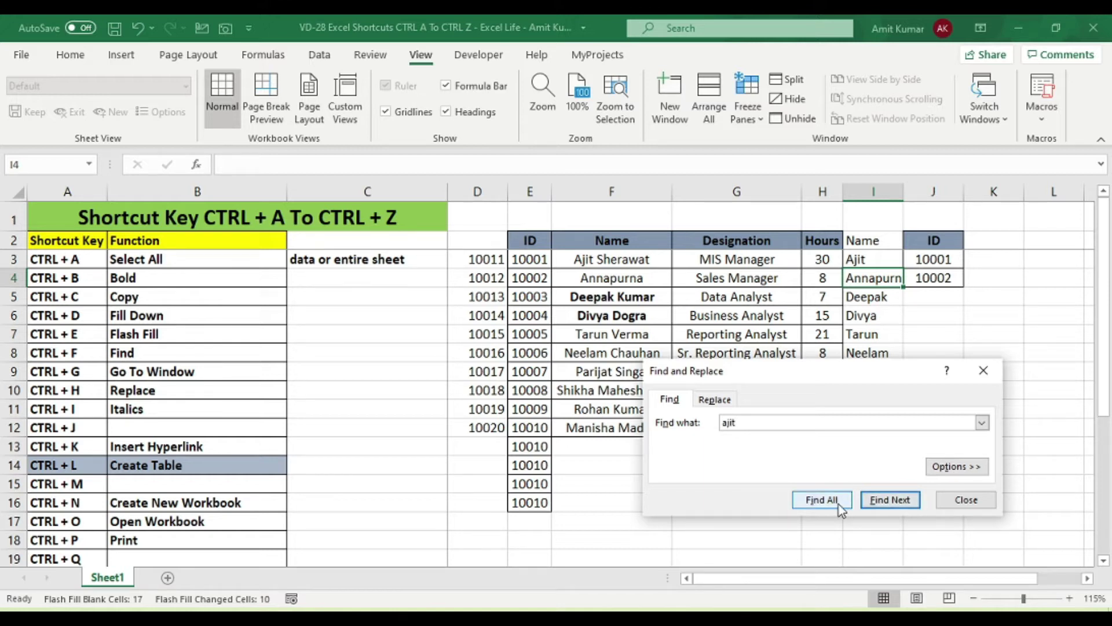
pyautogui.click(821, 499)
pyautogui.hscroll(1, 904, 553)
pyautogui.hscroll(2, 800, 556)
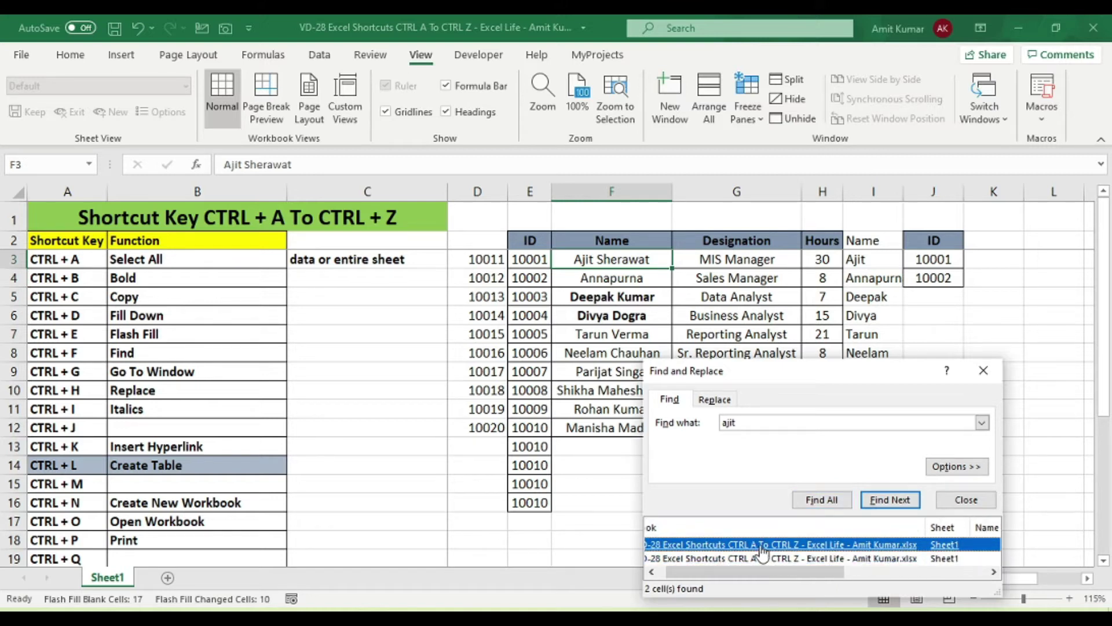
pyautogui.hscroll(-1, 741, 558)
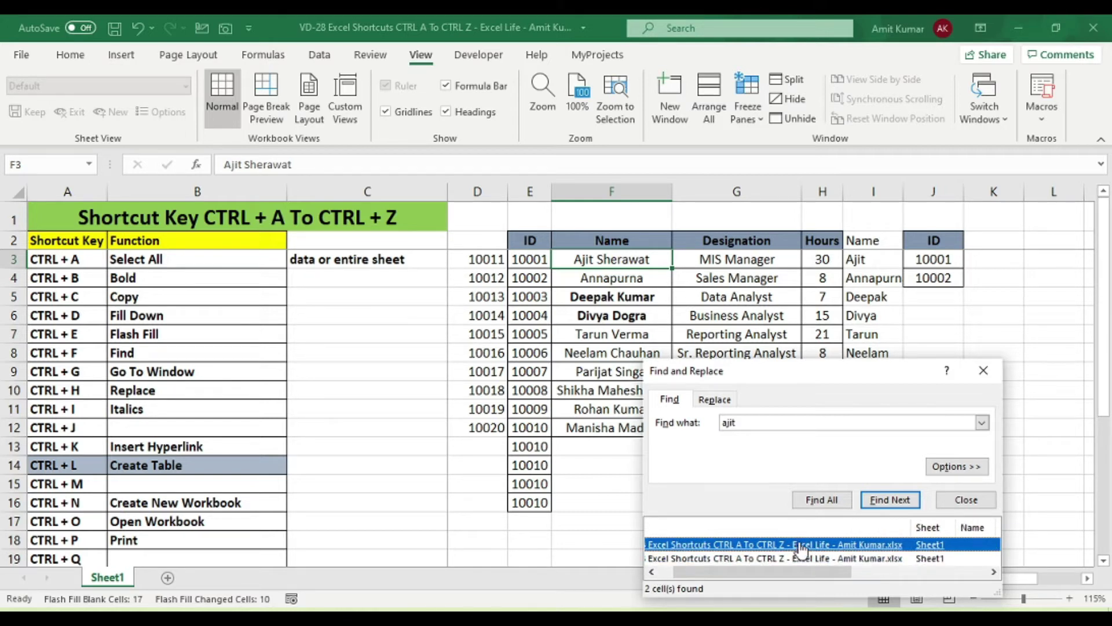
# Step: Step through the found cells containing the first employee's first name and close the search
pyautogui.click(764, 558)
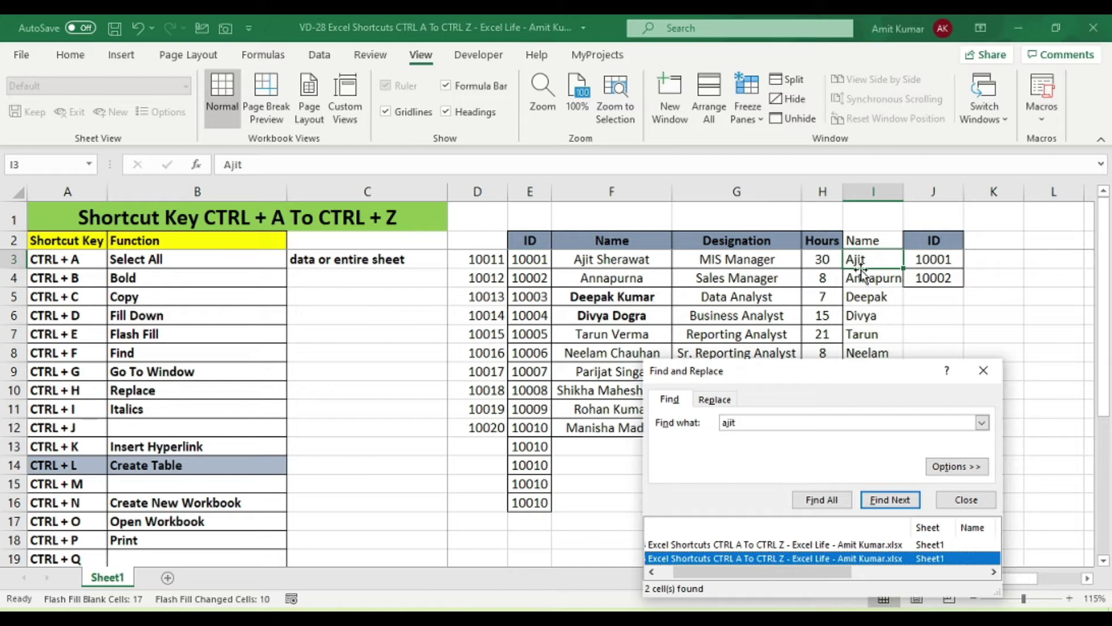
pyautogui.click(900, 507)
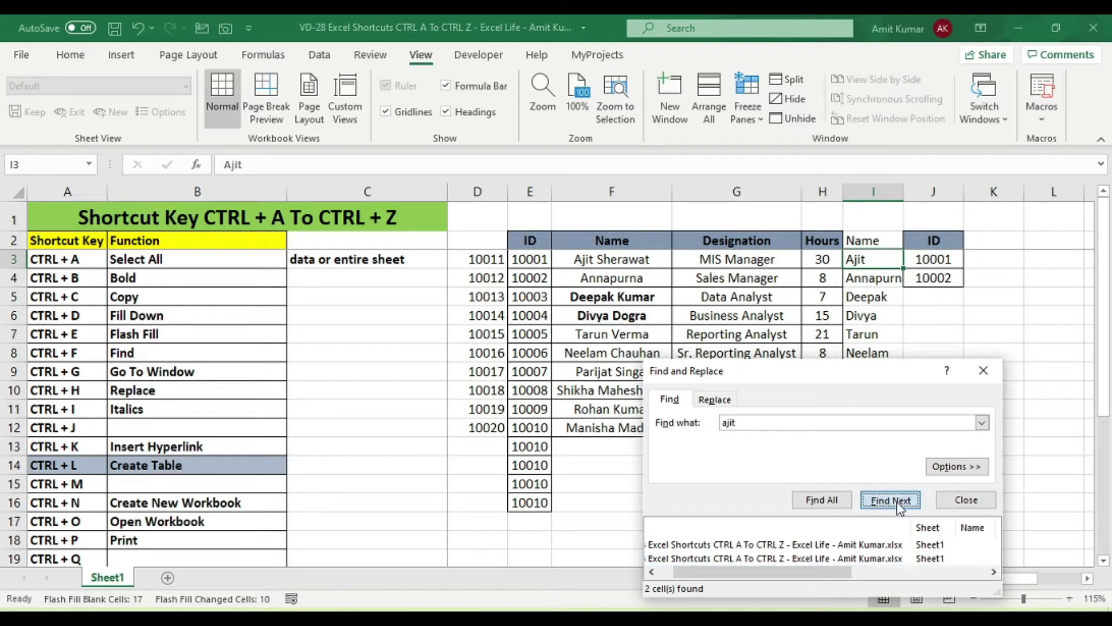
pyautogui.click(897, 503)
pyautogui.click(898, 503)
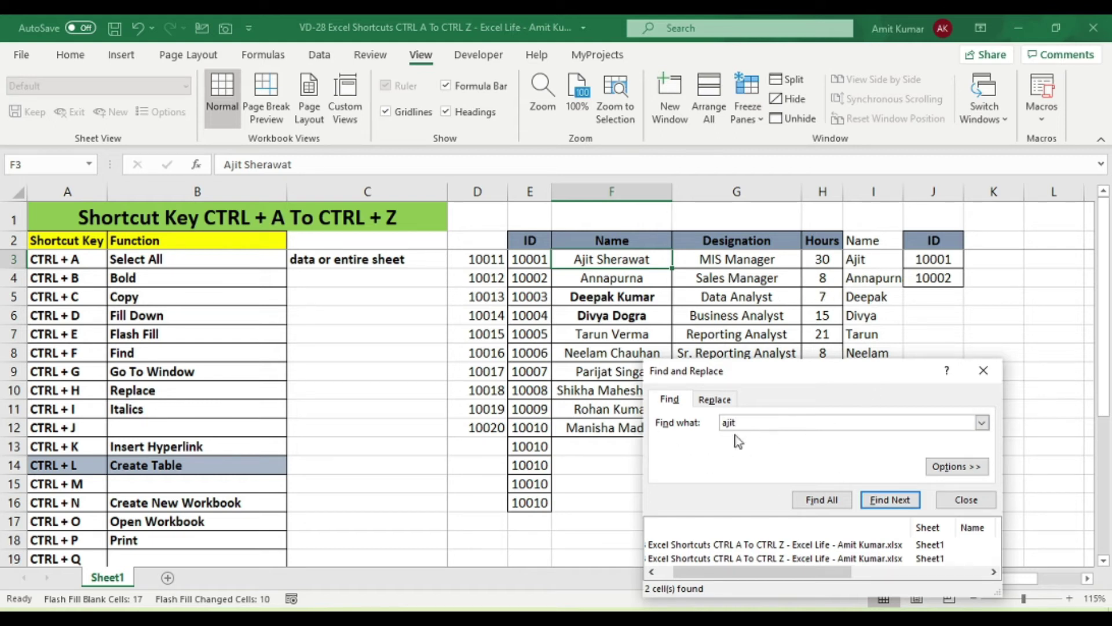
pyautogui.click(982, 370)
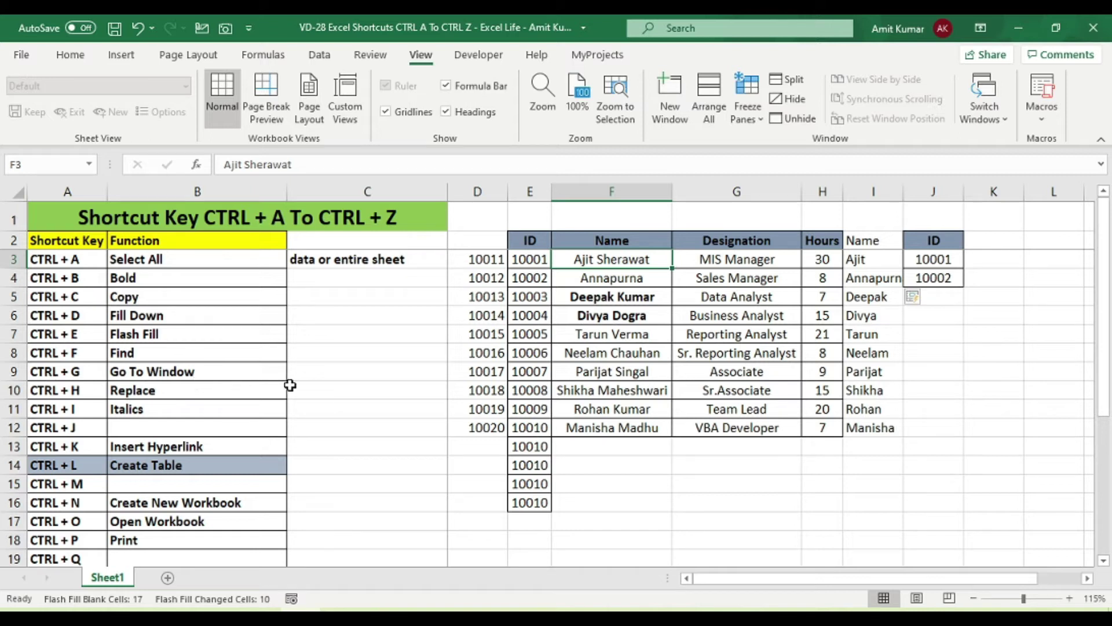
# Step: Go to cell A1000 using Go To and return to the start of the sheet
pyautogui.hotkey('ctrl', 'g')
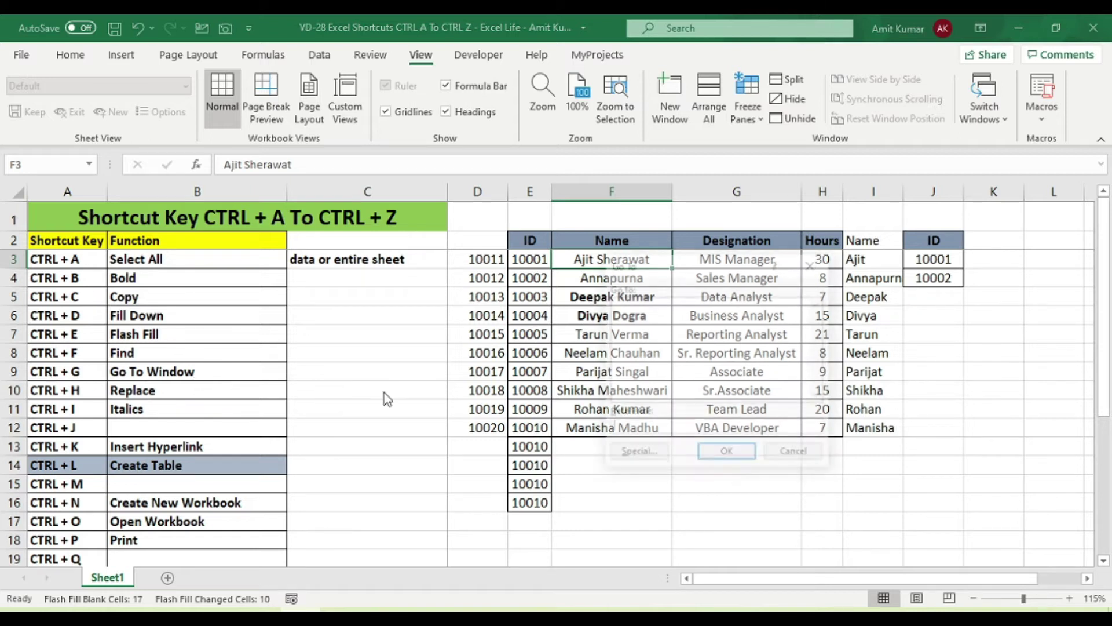
pyautogui.moveTo(723, 266)
pyautogui.mouseDown()
pyautogui.moveTo(756, 266)
pyautogui.moveTo(728, 262)
pyautogui.mouseUp()
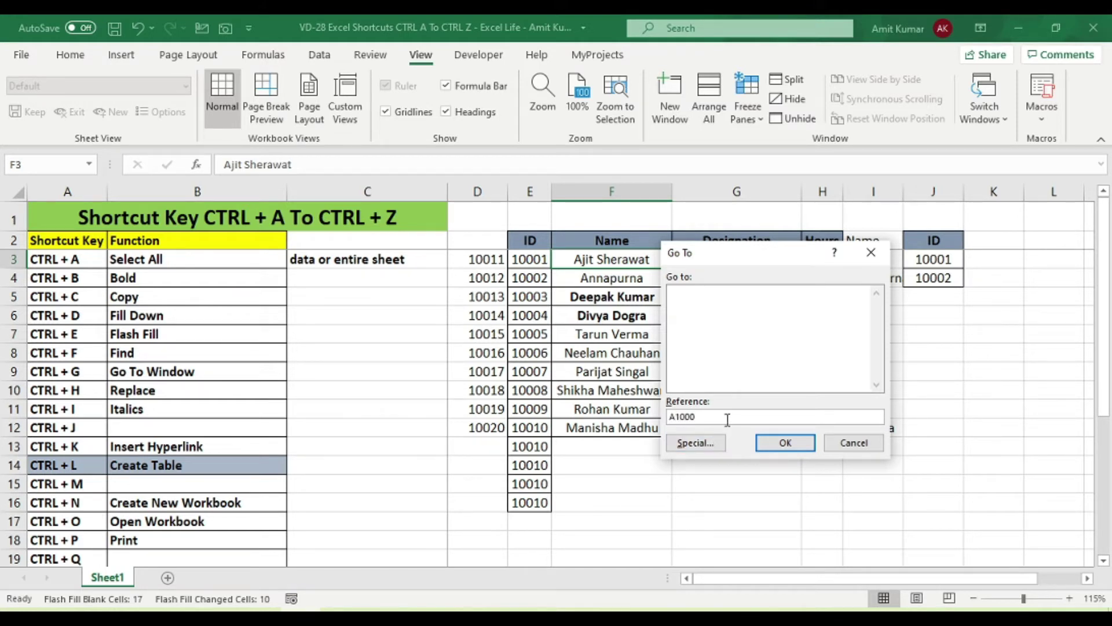
pyautogui.click(776, 443)
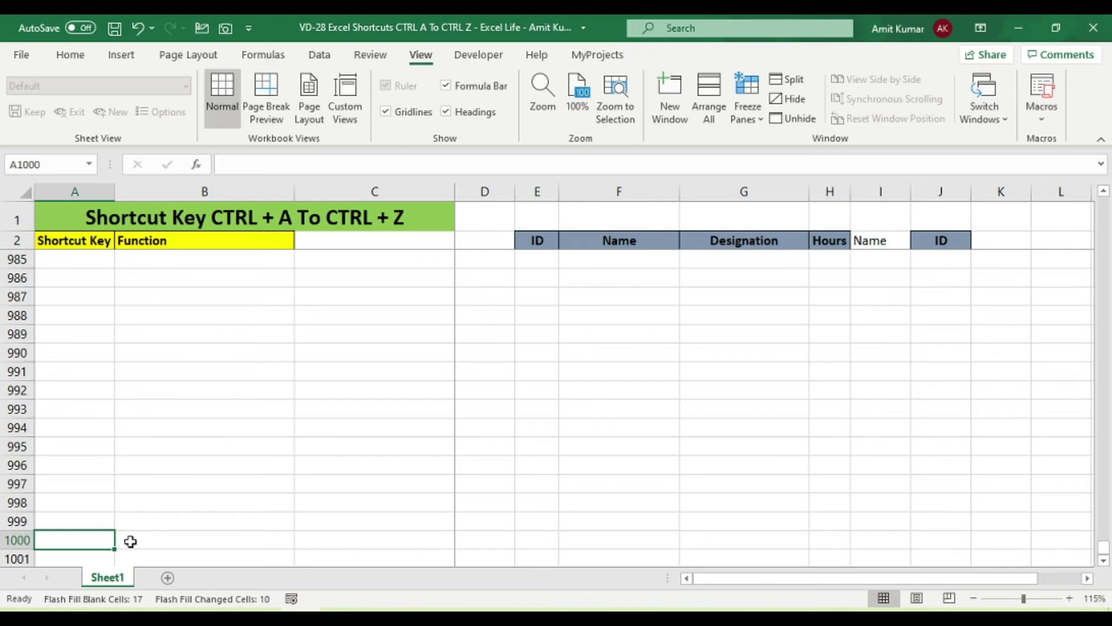
pyautogui.hotkey('ctrl', 'Home')
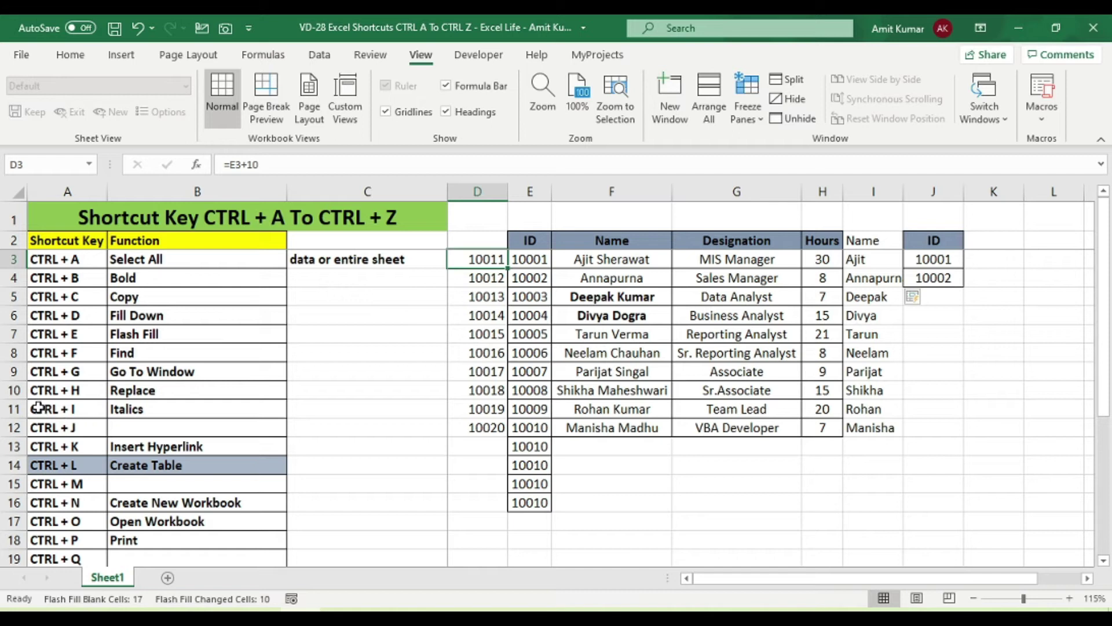
# Step: Replace every occurrence of the first employee's first name with a different first name and check cells F3 and I3
pyautogui.hotkey('ctrl', 'h')
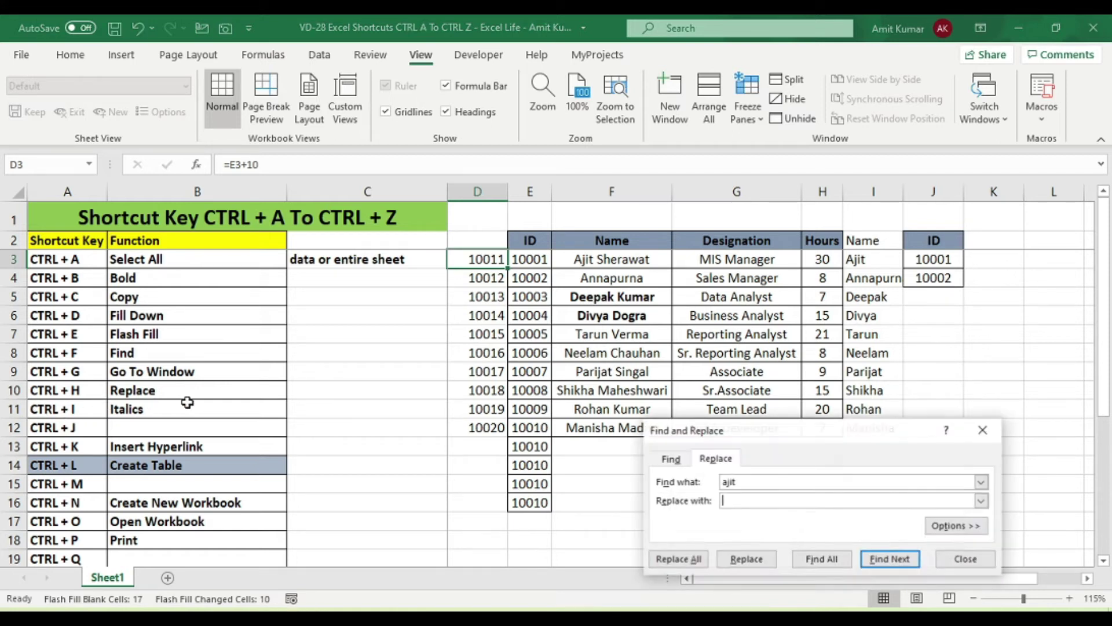
pyautogui.click(729, 502)
pyautogui.moveTo(840, 439); pyautogui.dragTo(908, 300)
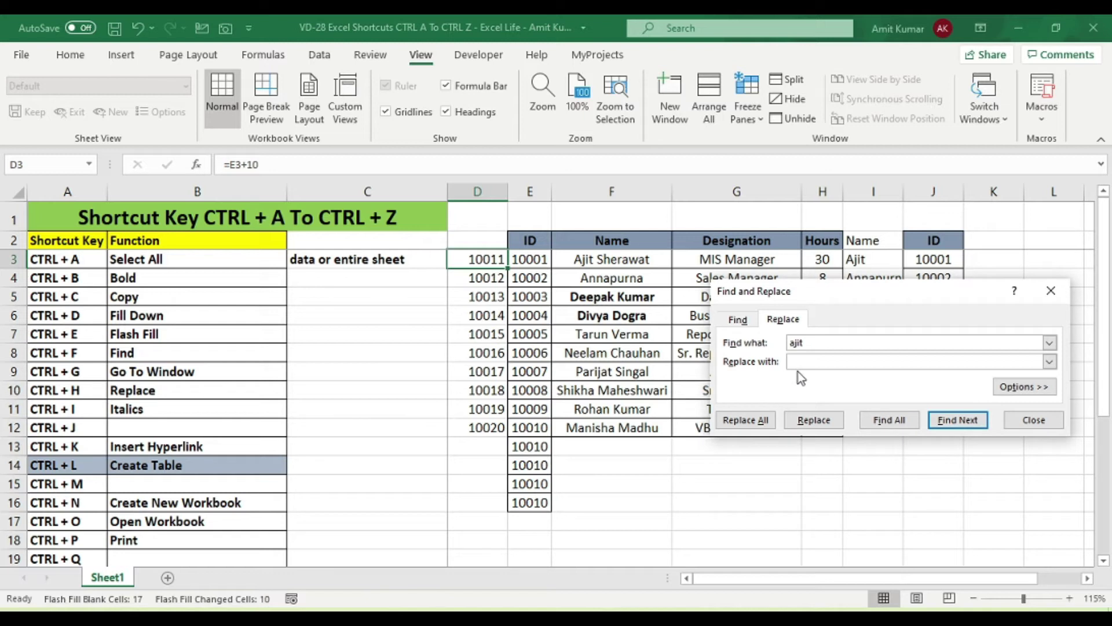
pyautogui.click(827, 341)
pyautogui.click(800, 355)
pyautogui.click(825, 358)
pyautogui.click(753, 426)
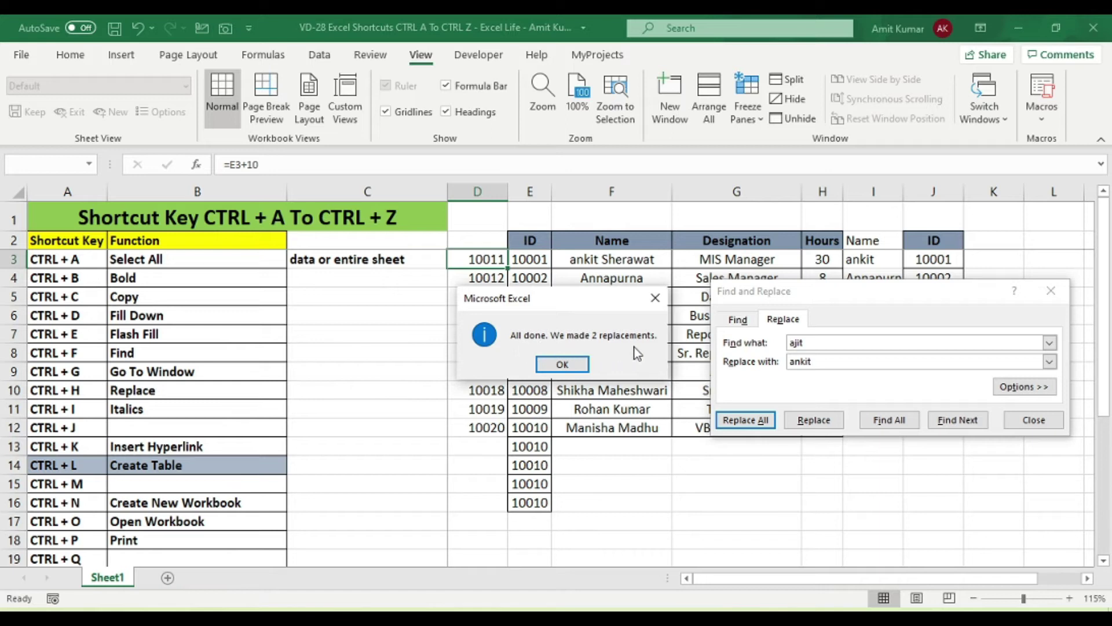
pyautogui.click(585, 364)
pyautogui.click(600, 260)
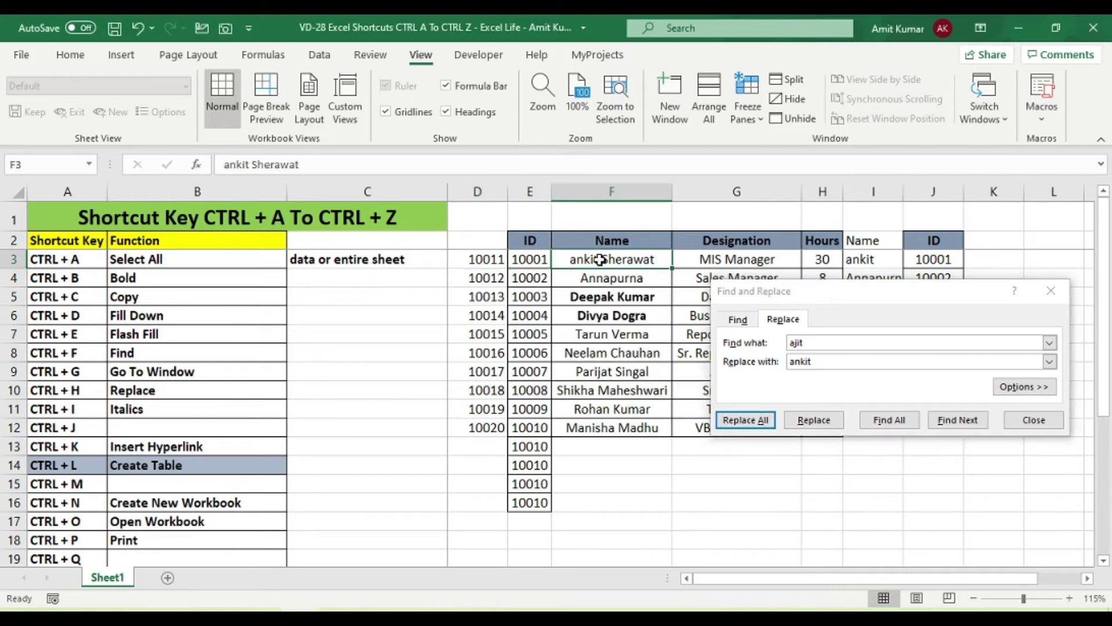
pyautogui.click(874, 260)
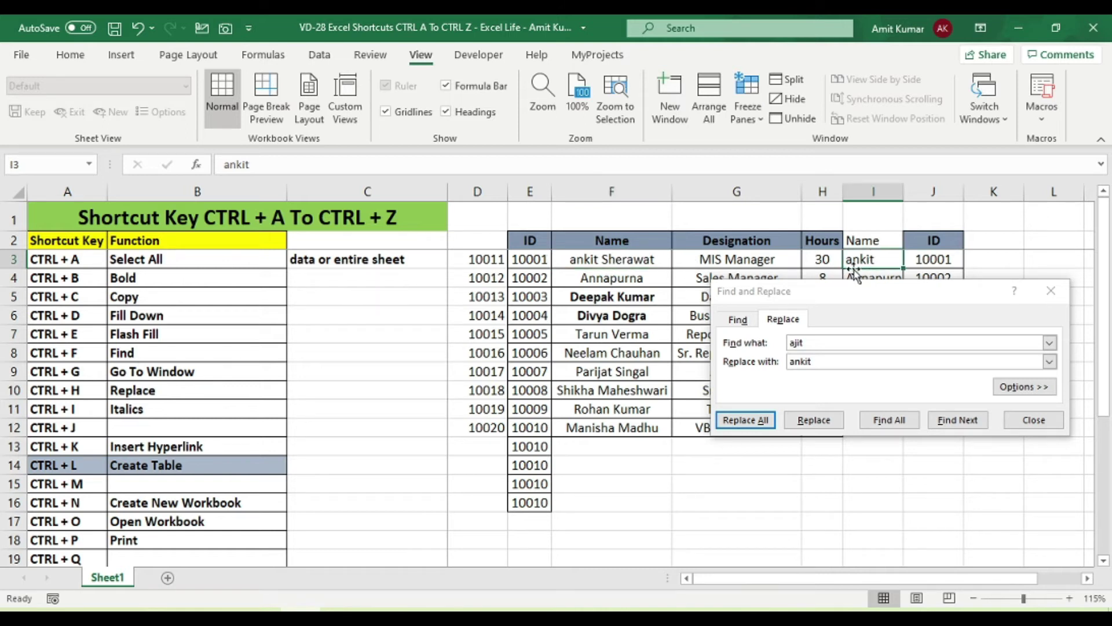
pyautogui.click(1050, 290)
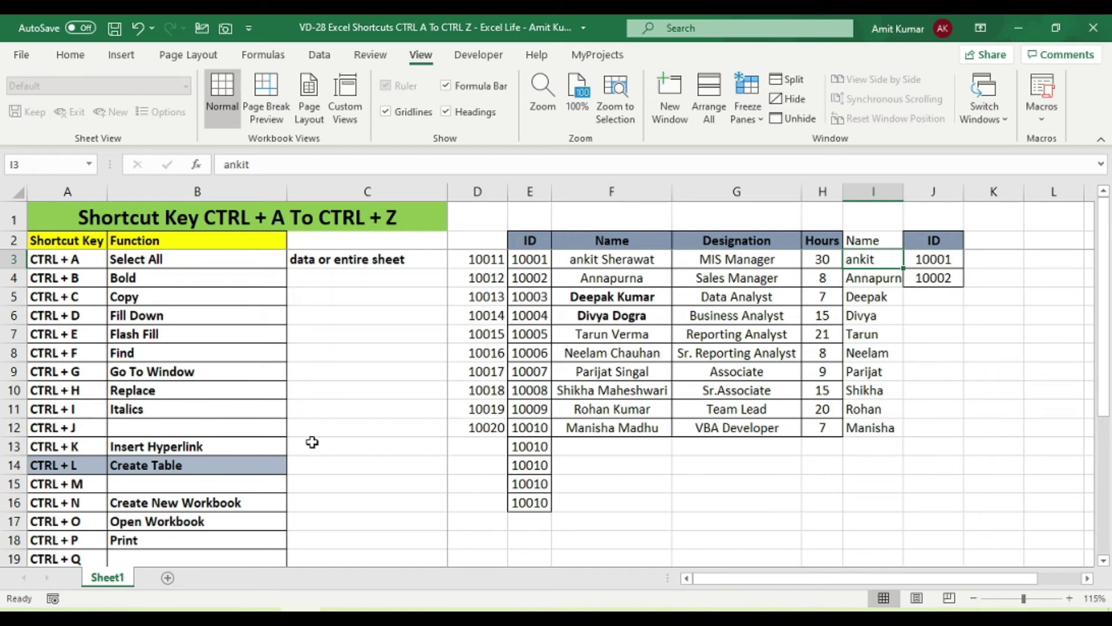
# Step: Italicize the employee names in F10:F11 and remove the italics again
pyautogui.click(610, 305)
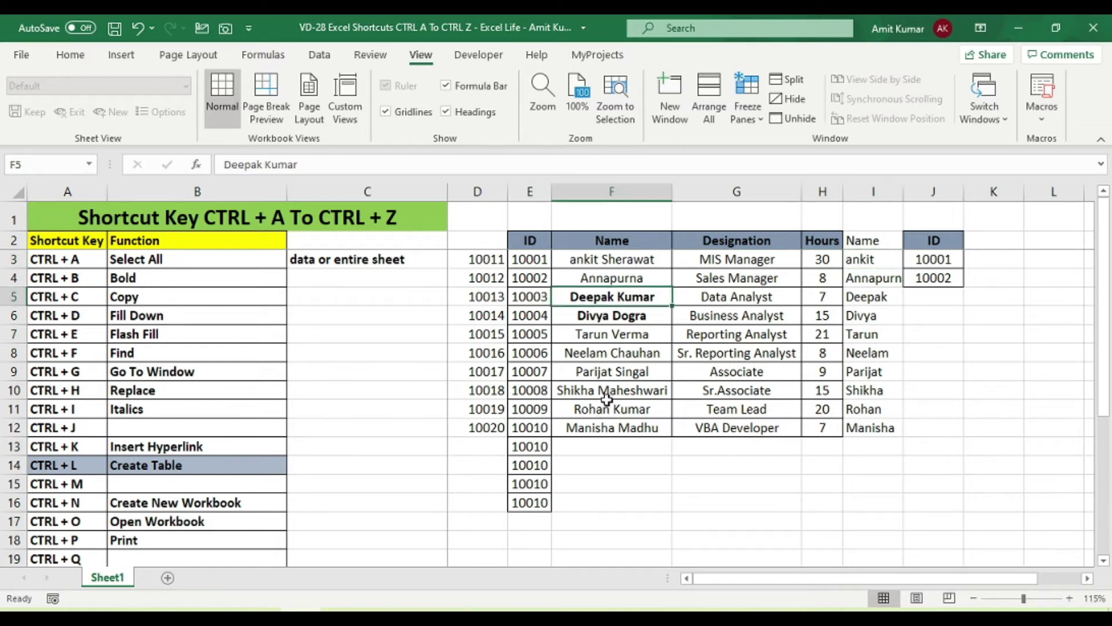
pyautogui.moveTo(607, 392); pyautogui.dragTo(613, 404)
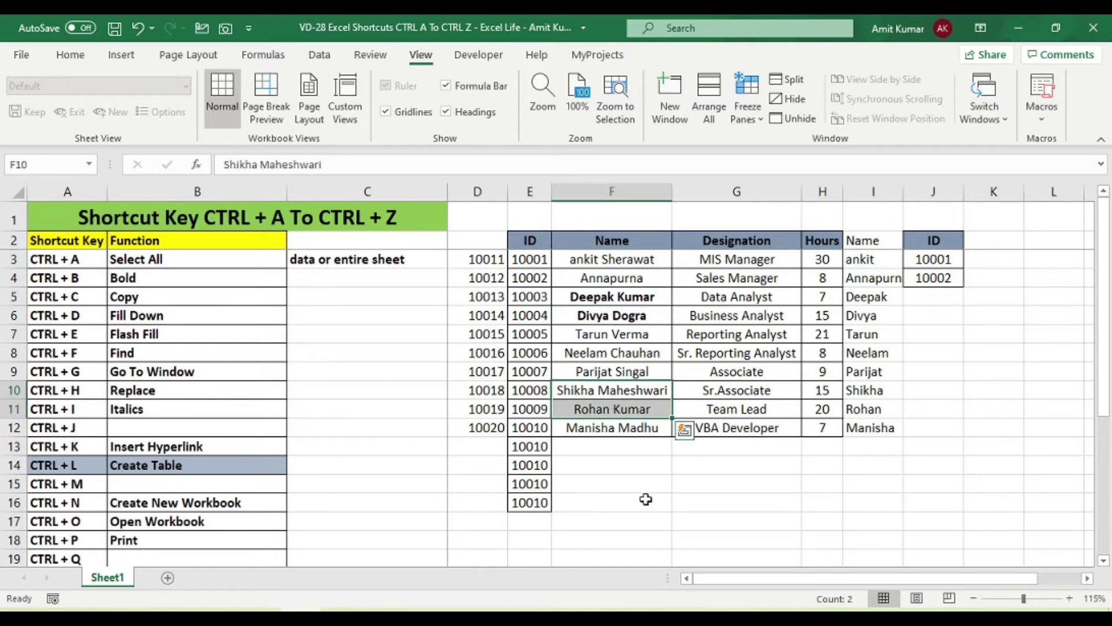
pyautogui.hotkey('ctrl', 'i')
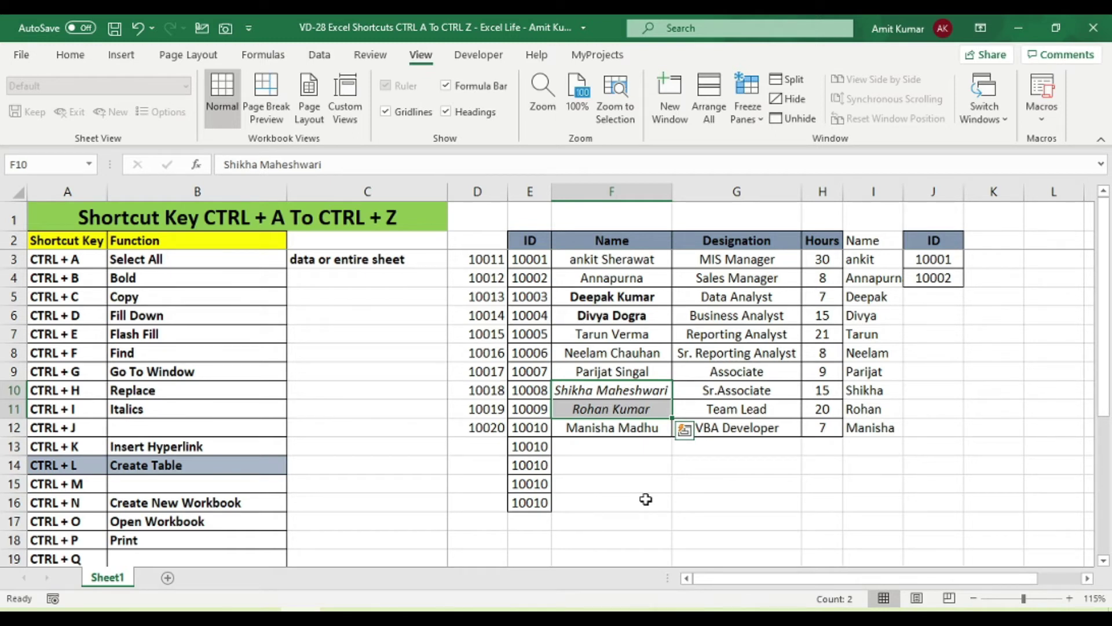
pyautogui.hotkey('ctrl', 'i')
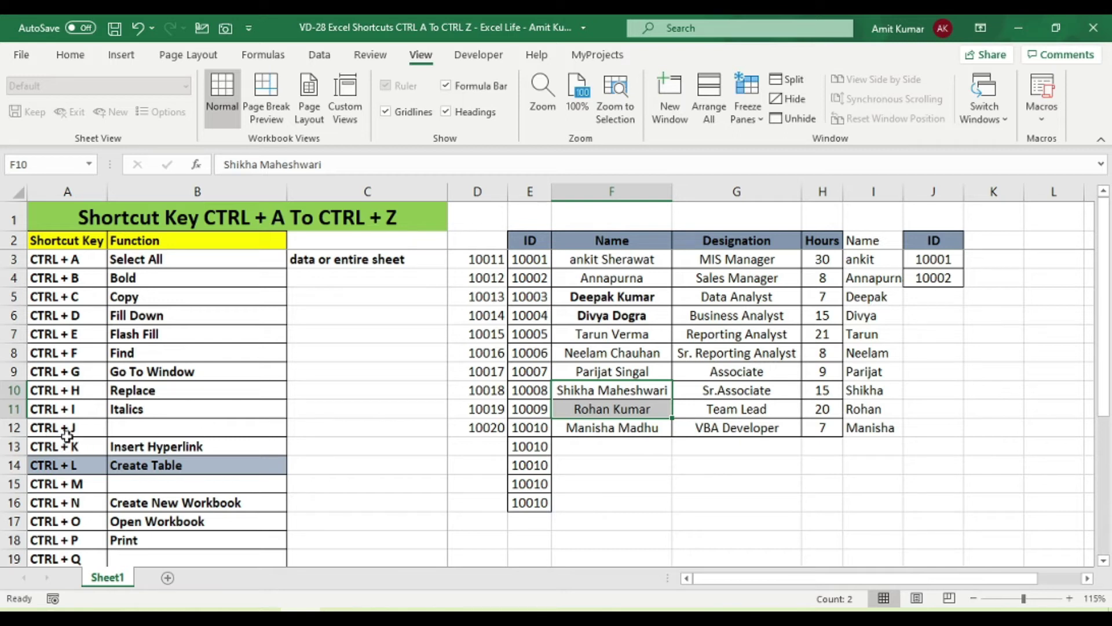
# Step: Hyperlink the "Insert Hyperlink" text in B13 to cell A1 of Sheet2, and test the link before returning to Sheet1
pyautogui.click(150, 427)
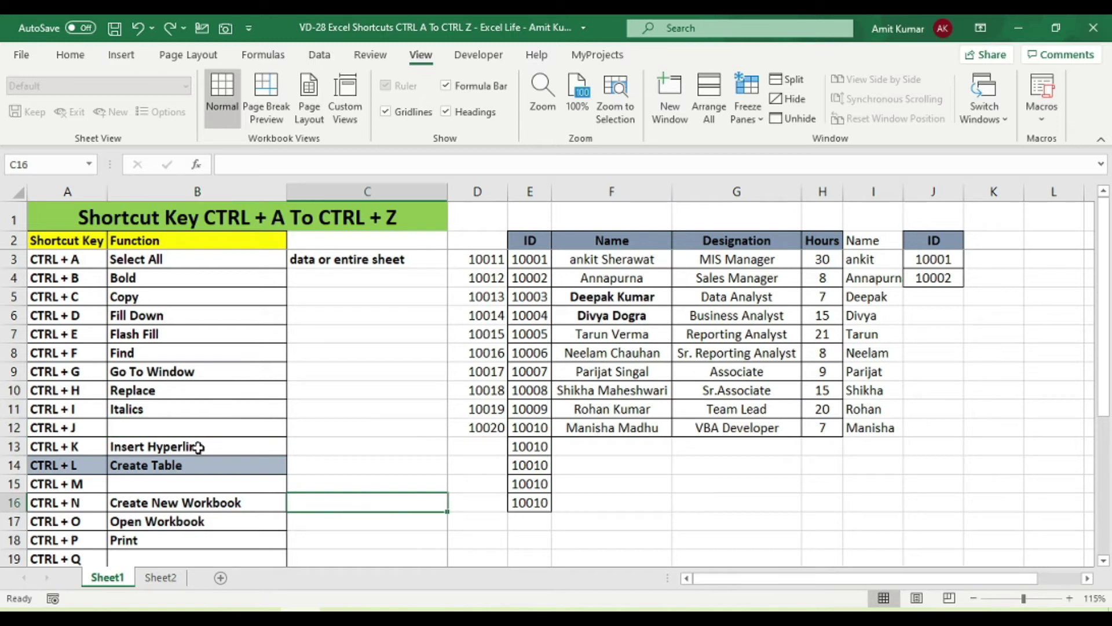
pyautogui.click(199, 447)
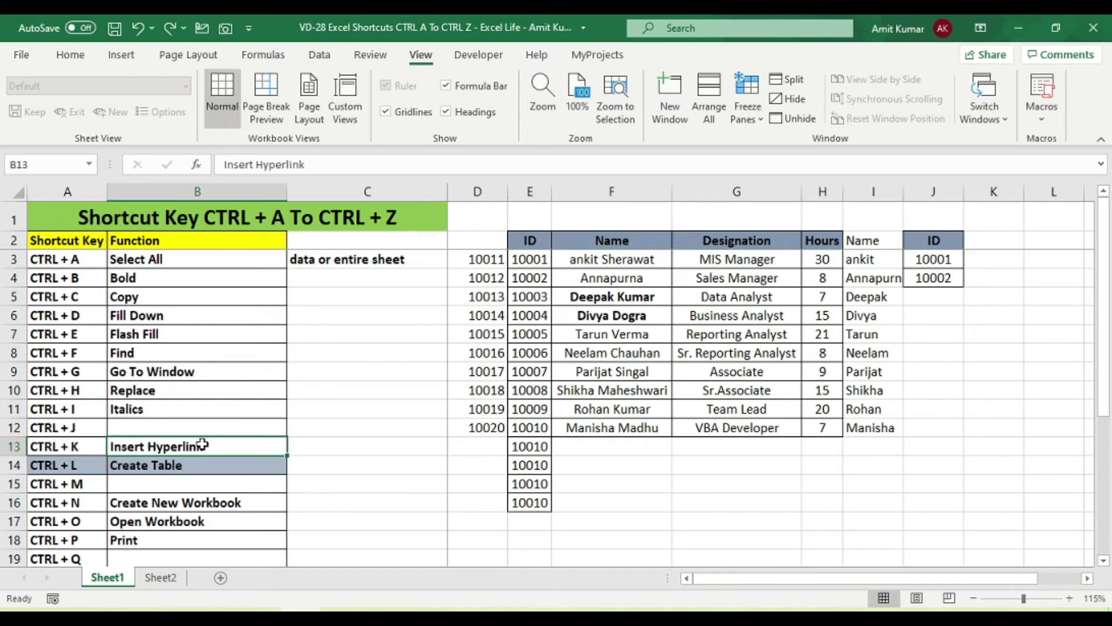
pyautogui.hotkey('ctrl', 'k')
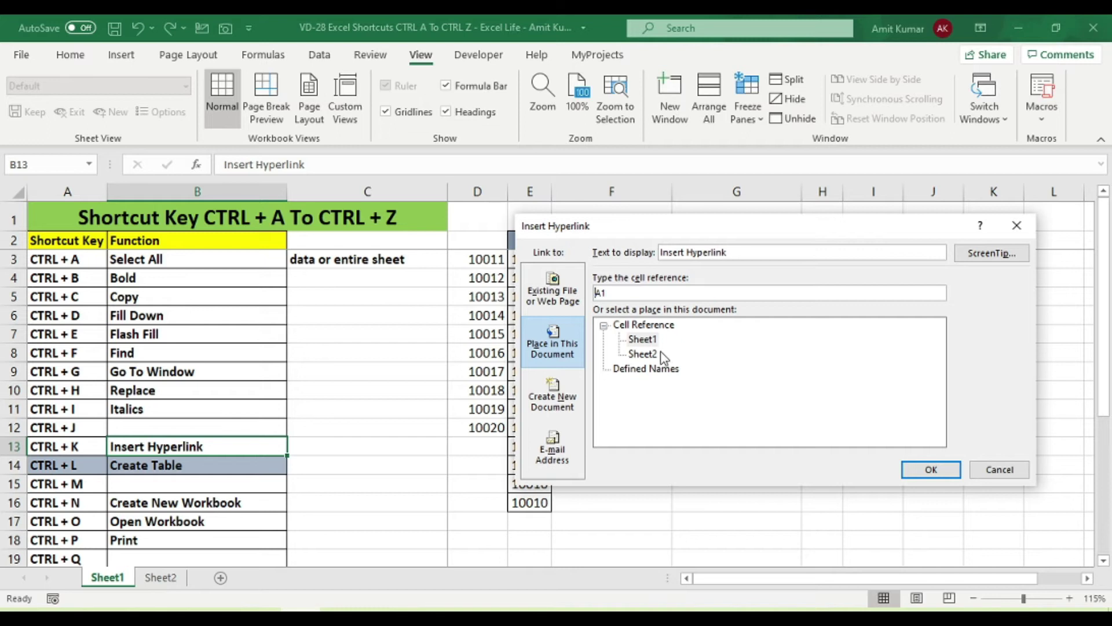
pyautogui.click(644, 354)
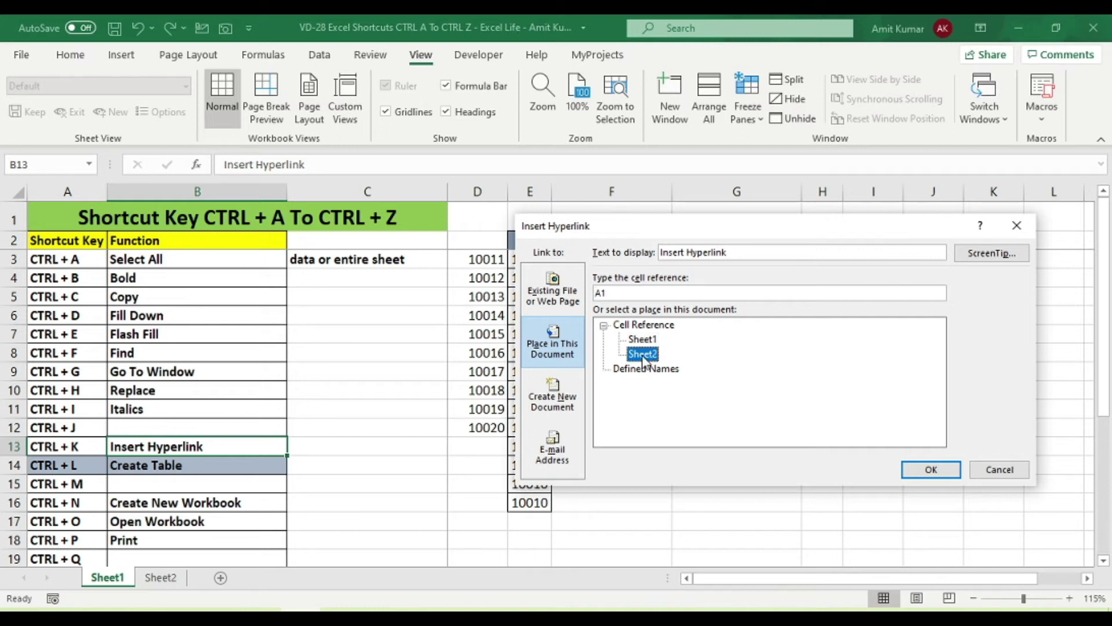
pyautogui.click(915, 470)
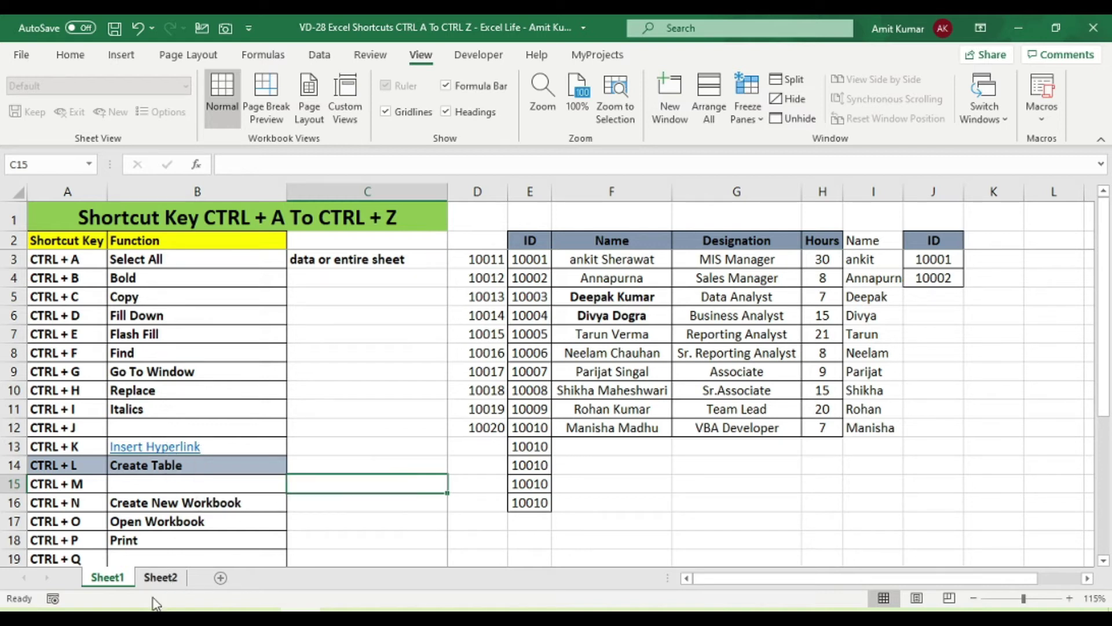
pyautogui.click(173, 450)
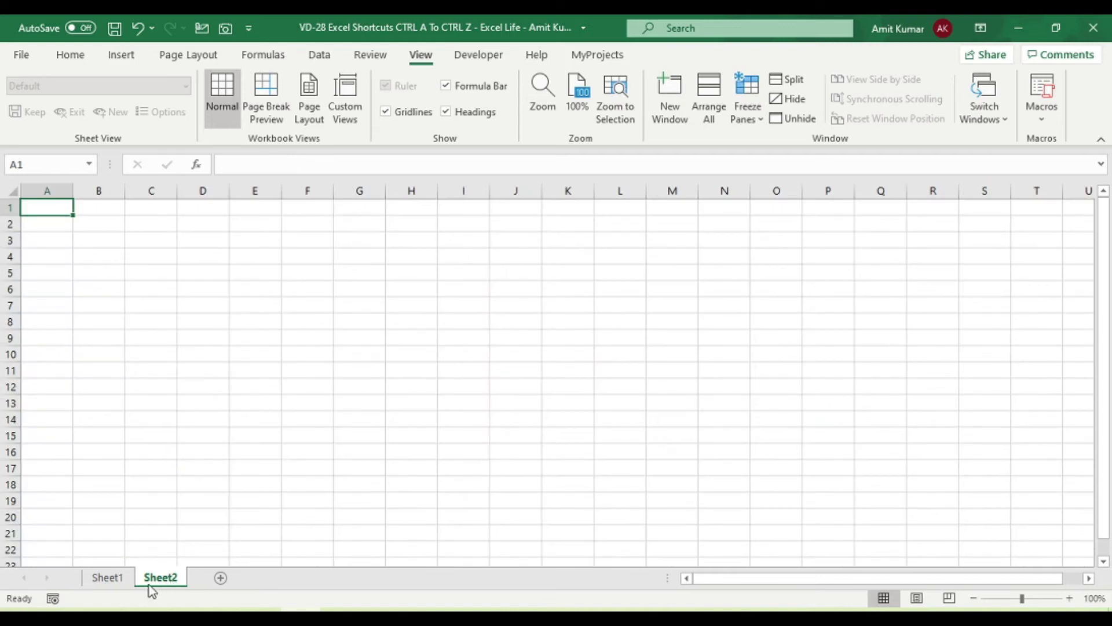
pyautogui.click(115, 578)
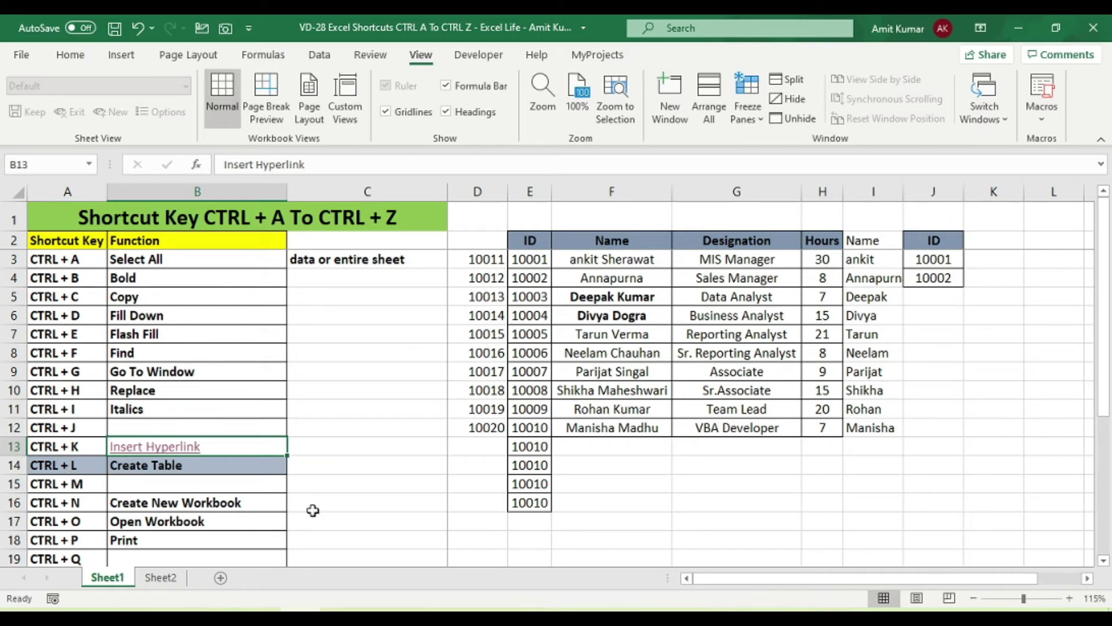
# Step: Create a table with headers from the employee data in E2:H12
pyautogui.moveTo(525, 238); pyautogui.dragTo(817, 425)
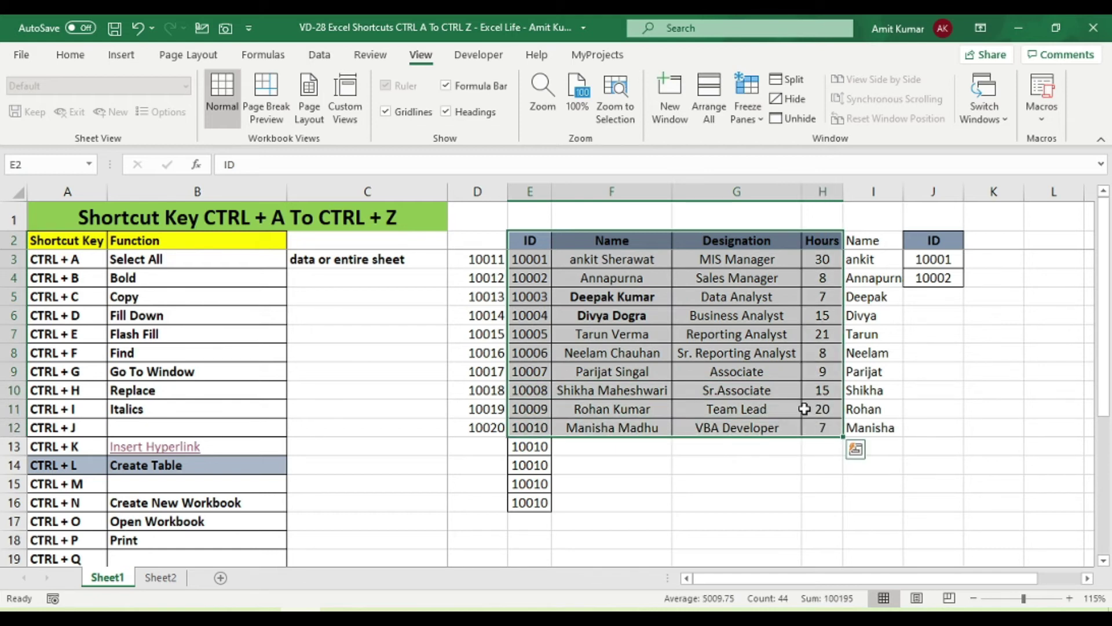
pyautogui.hotkey('ctrl', 'l')
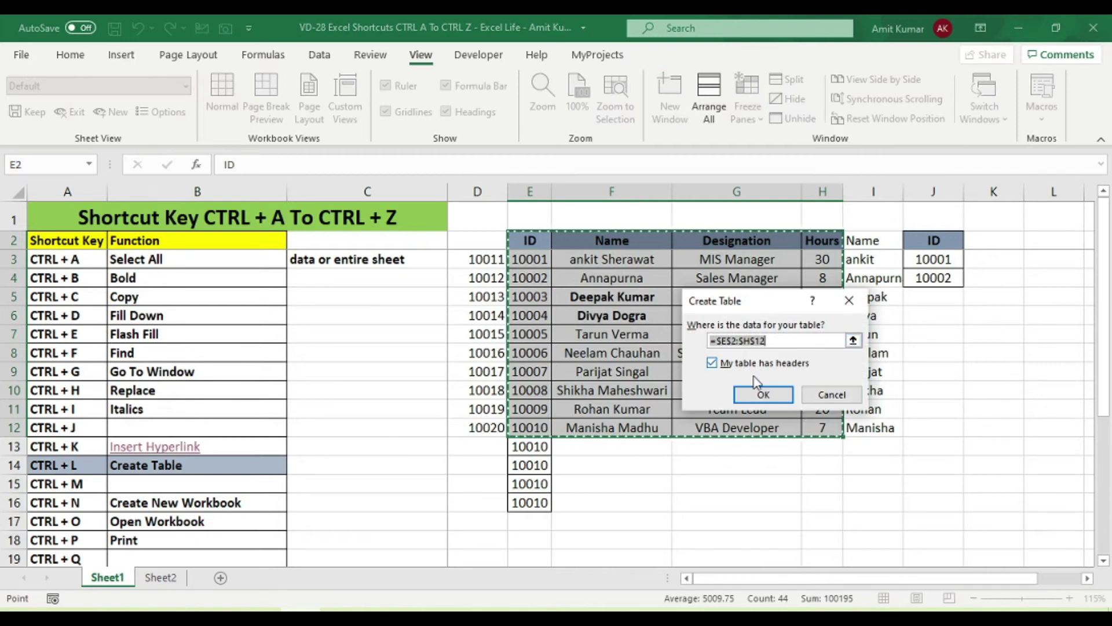
pyautogui.click(771, 399)
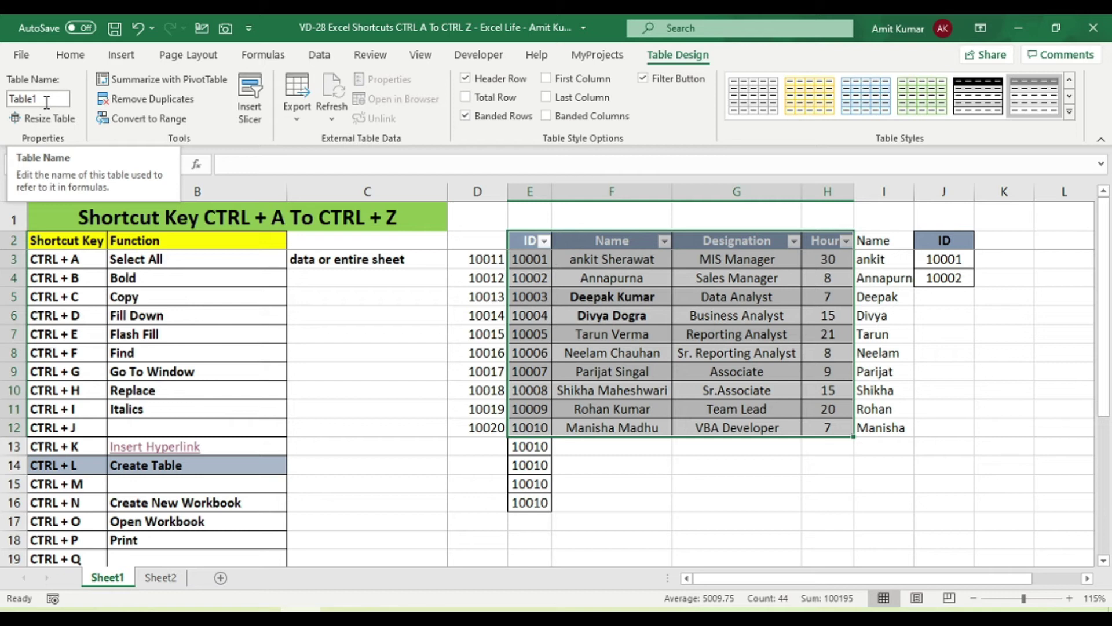
# Step: Convert the employee table back to a normal range
pyautogui.scroll(-2, 174, 463)
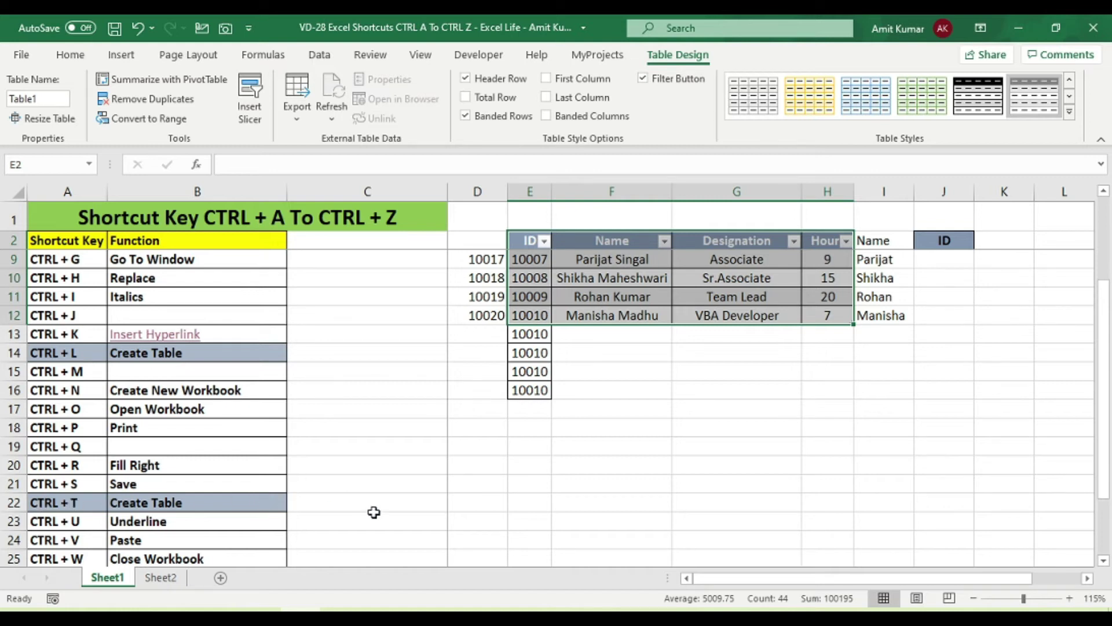
pyautogui.scroll(2, 373, 513)
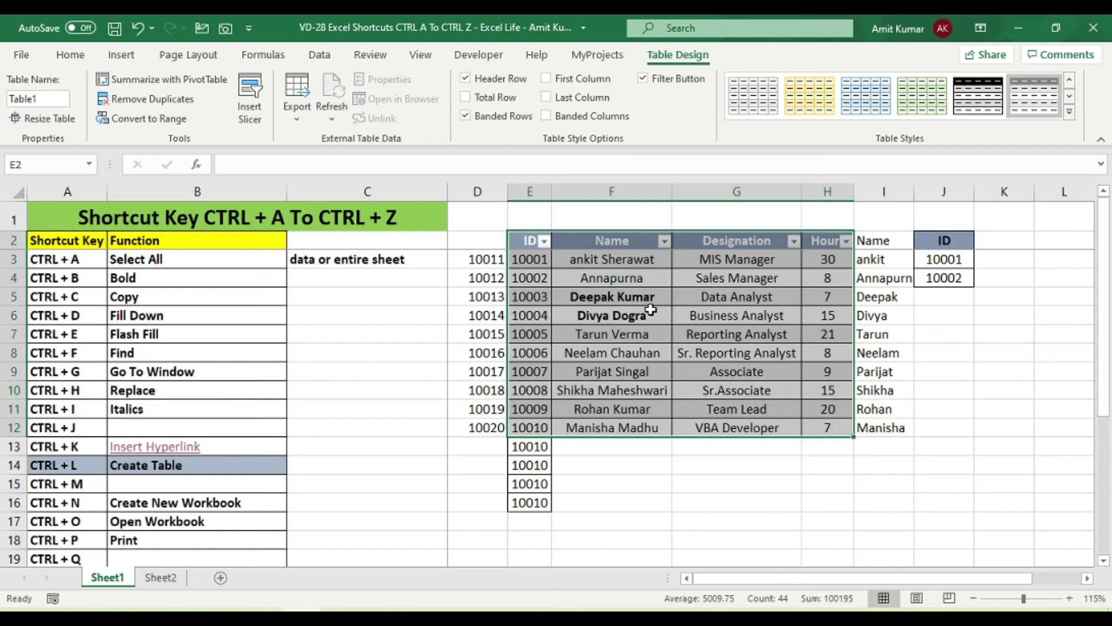
pyautogui.click(651, 310)
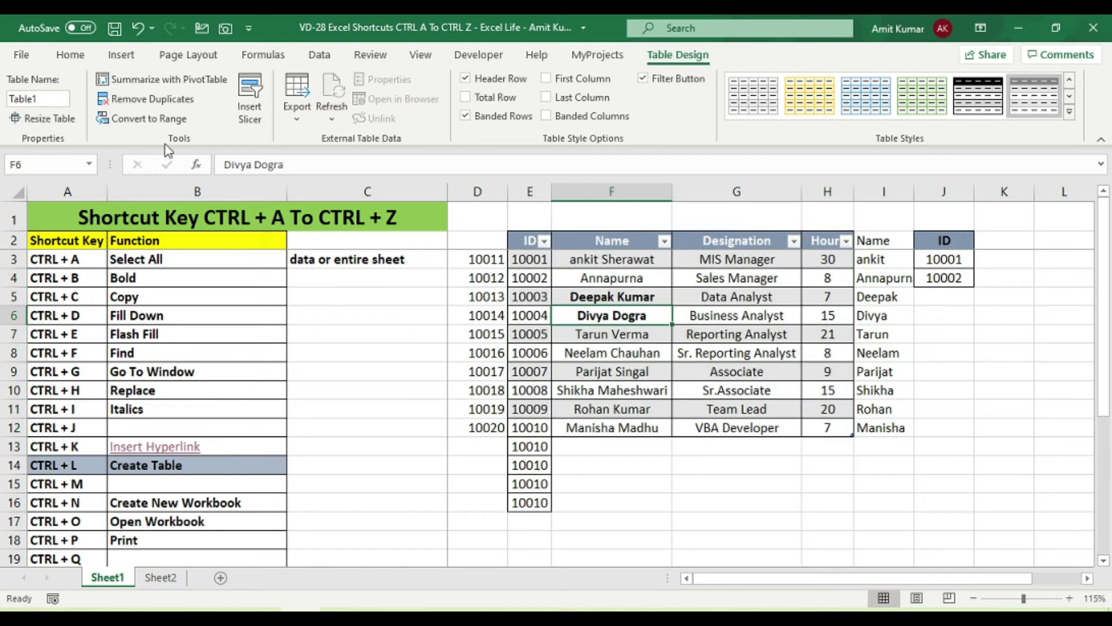
pyautogui.click(131, 123)
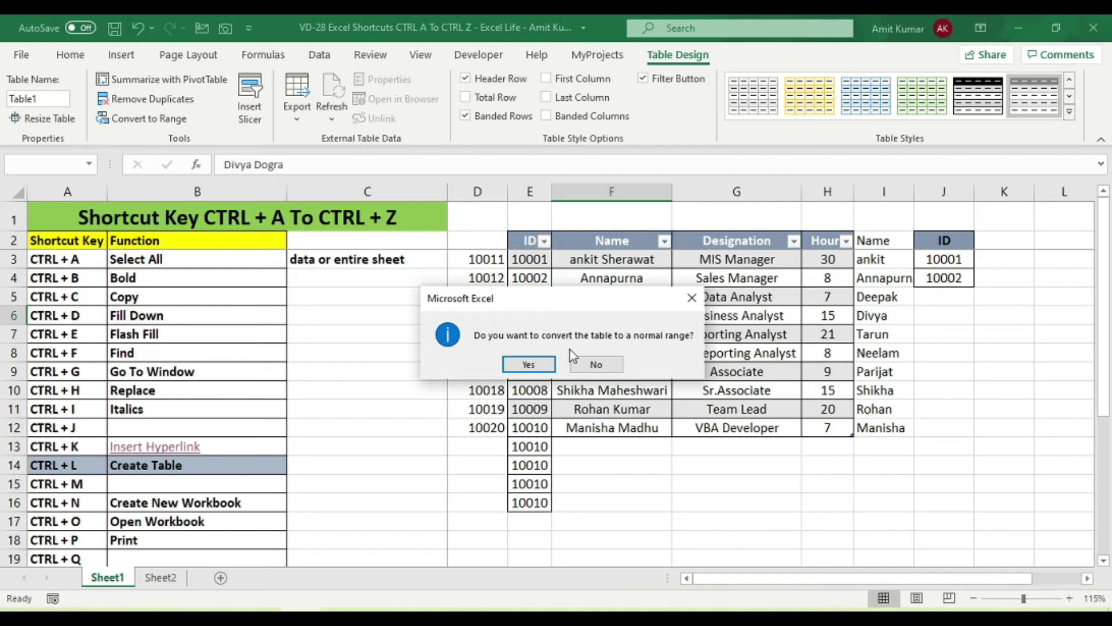
pyautogui.click(529, 364)
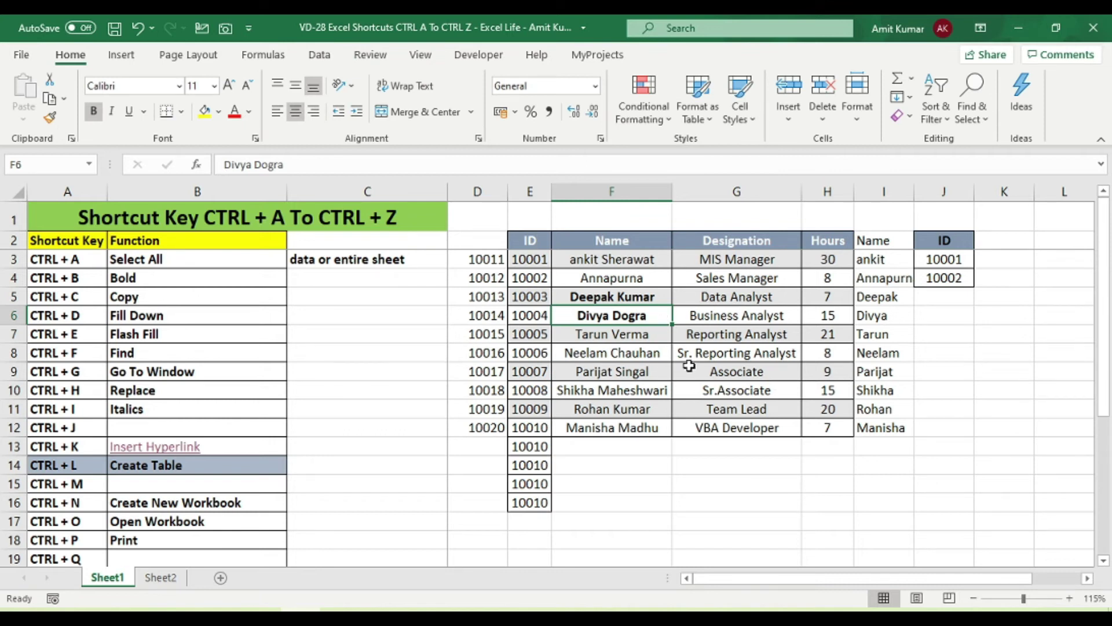
# Step: Create a new blank workbook
pyautogui.scroll(-1, 690, 327)
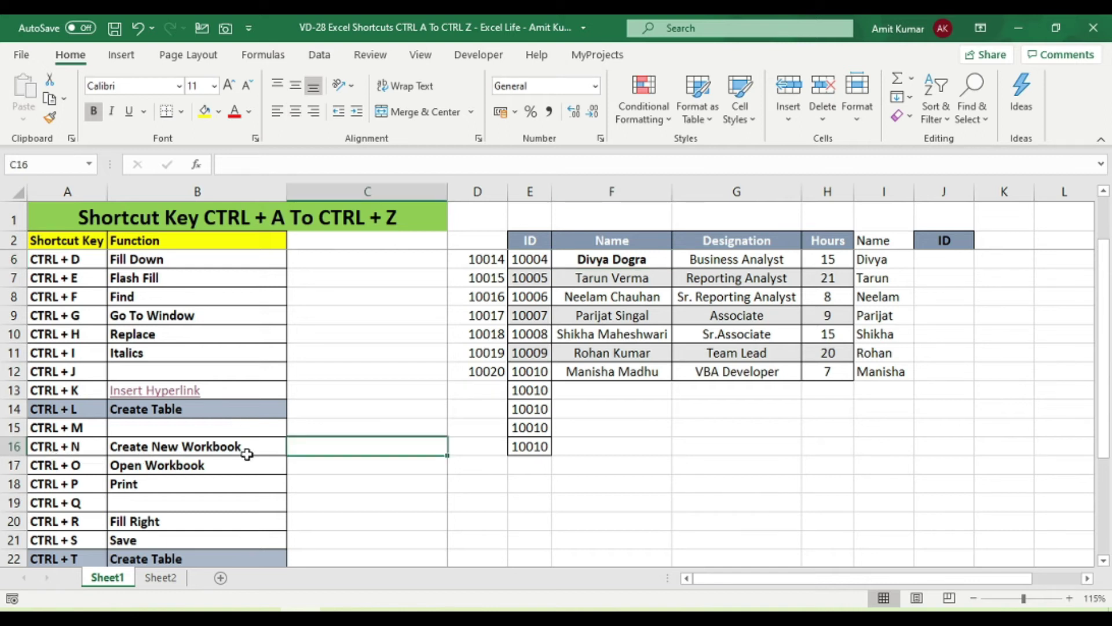
pyautogui.hotkey('ctrl', 'n')
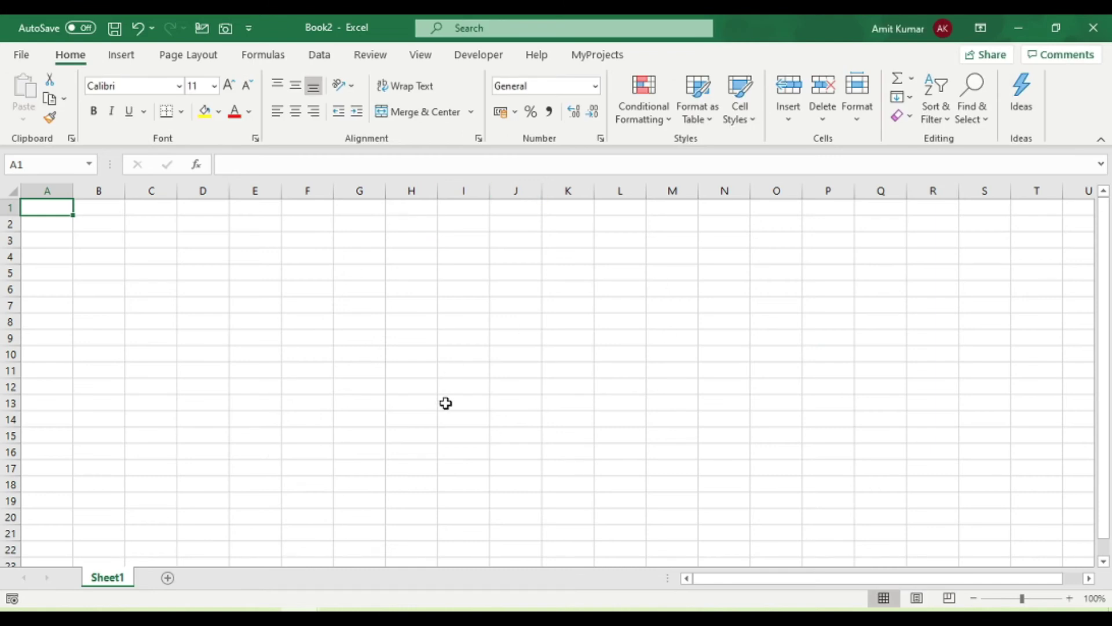
# Step: Close the new blank workbook and browse the Excel Files folder on this PC for a workbook to open, then return to the sheet
pyautogui.click(1099, 36)
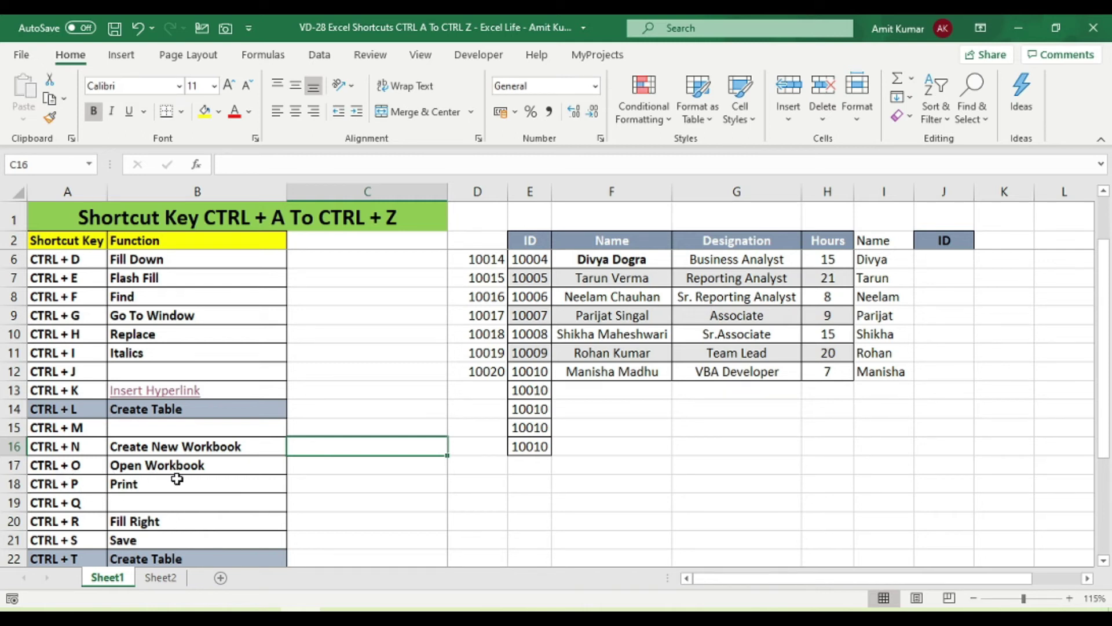
pyautogui.hotkey('ctrl', 'o')
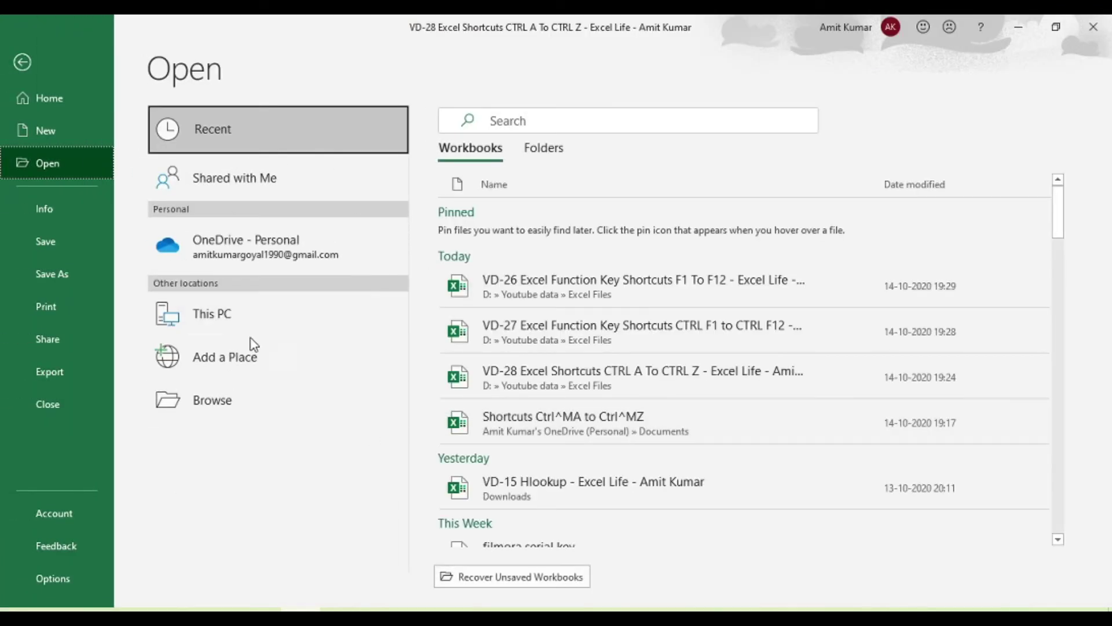
pyautogui.click(245, 314)
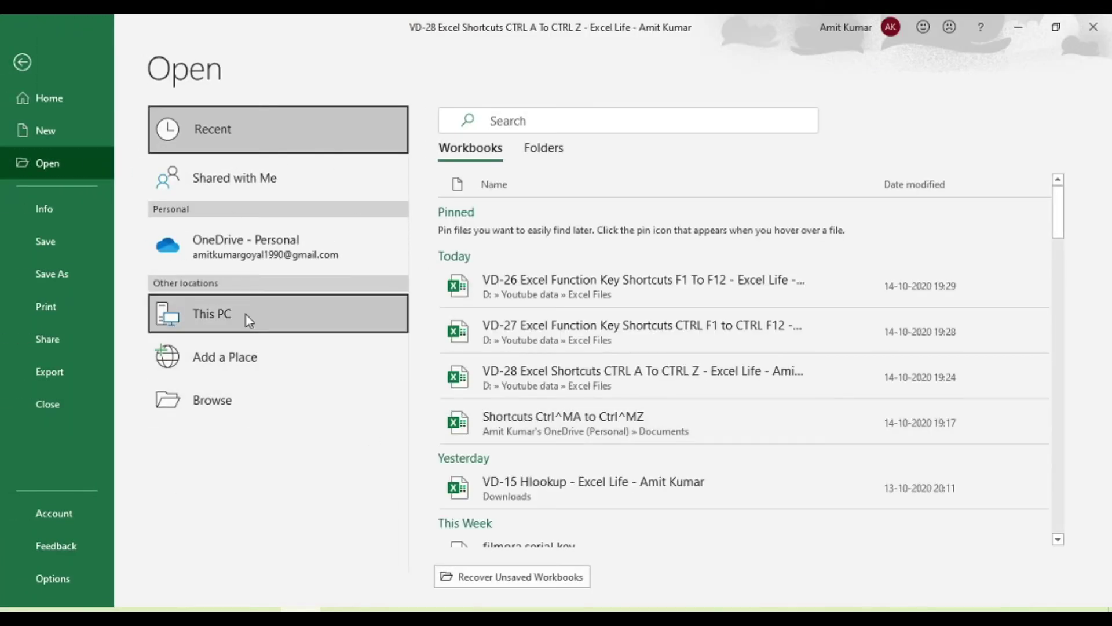
pyautogui.scroll(-3, 647, 353)
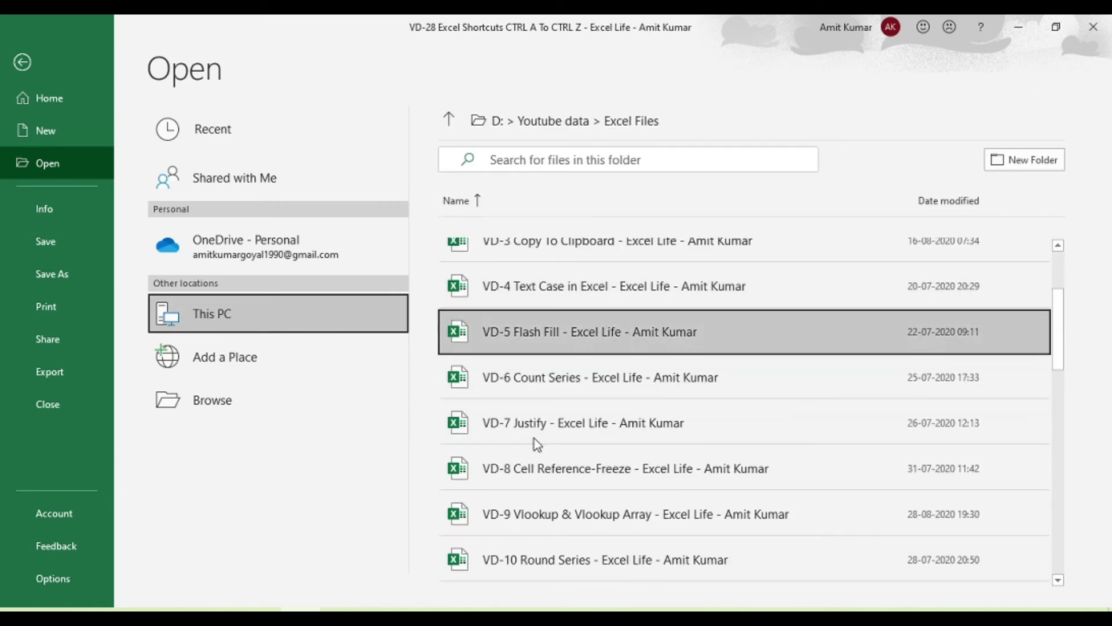
pyautogui.scroll(-3, 565, 381)
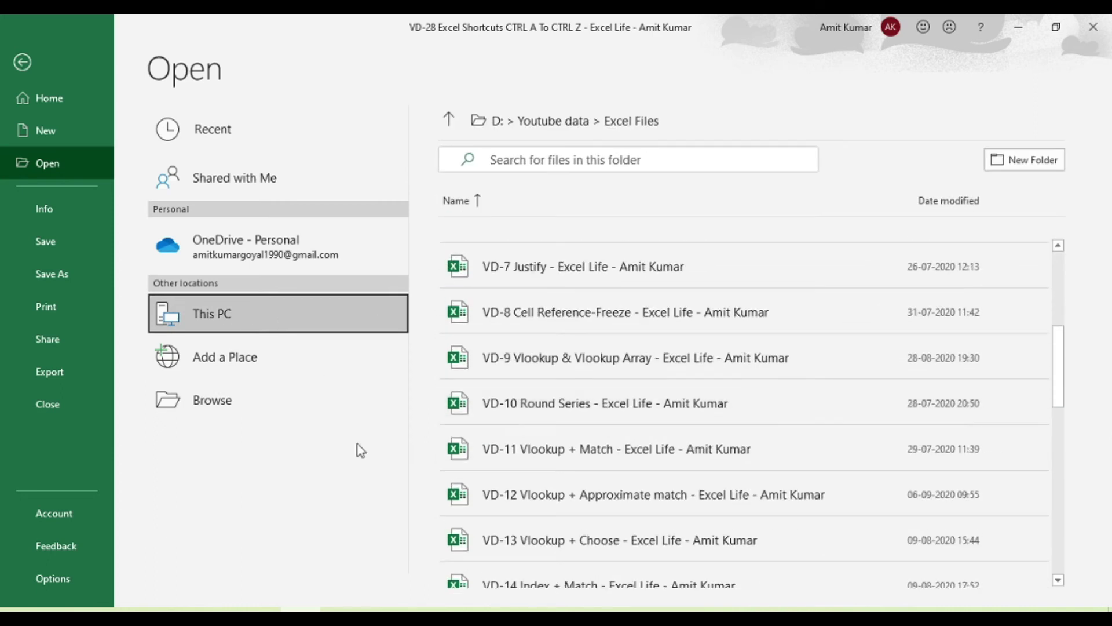
pyautogui.click(546, 408)
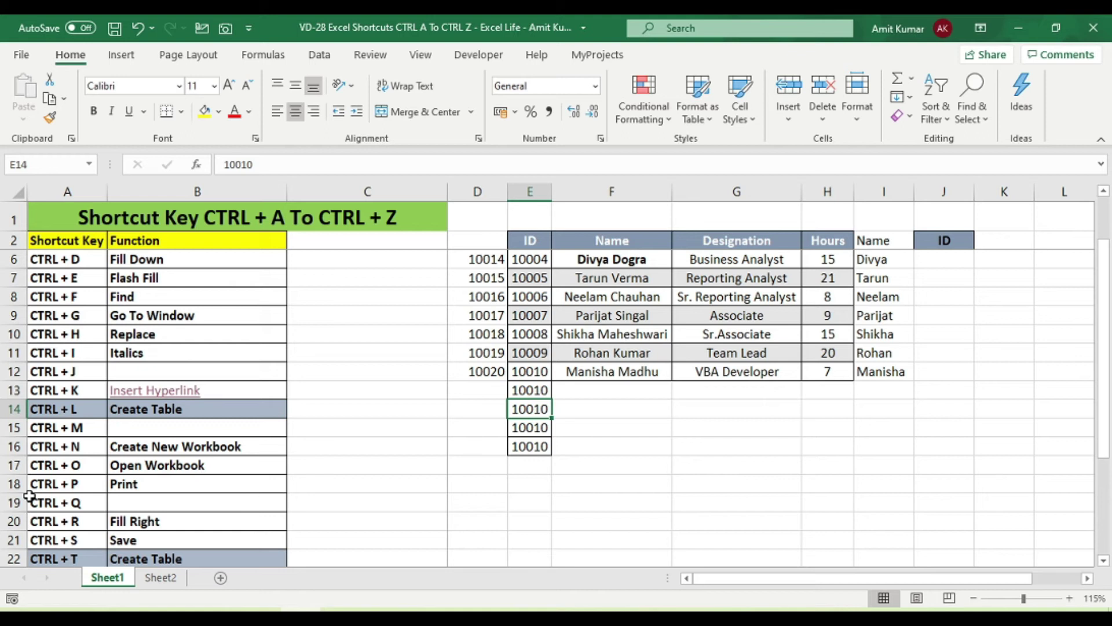
# Step: Preview how Sheet1 prints, return to the worksheet and select the empty function cell B19 for CTRL + Q
pyautogui.hotkey('ctrl', 'p')
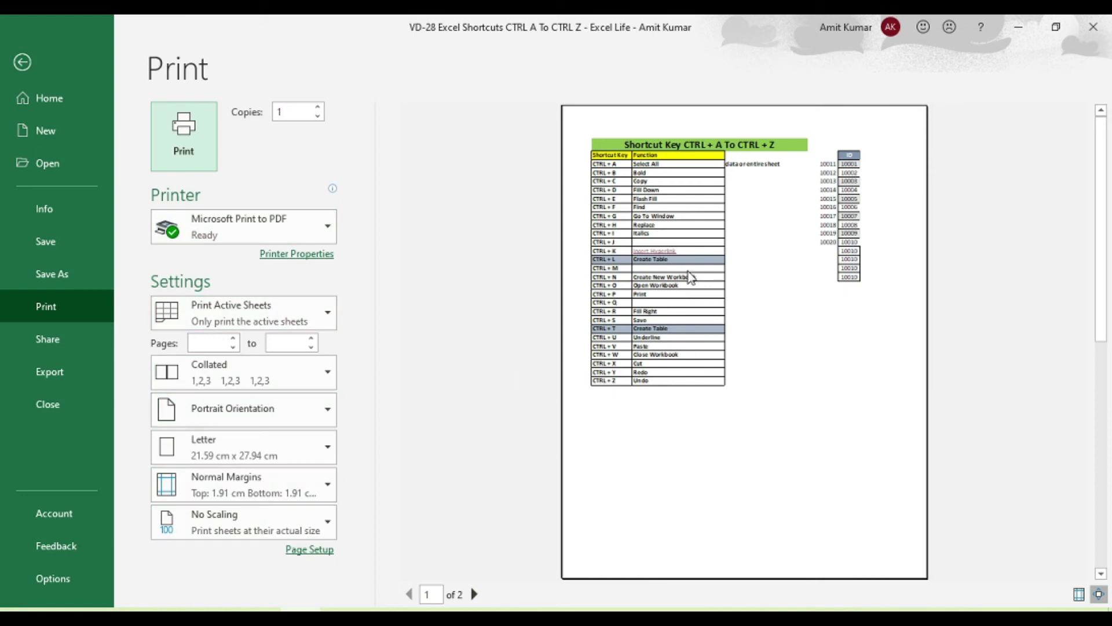
pyautogui.click(28, 59)
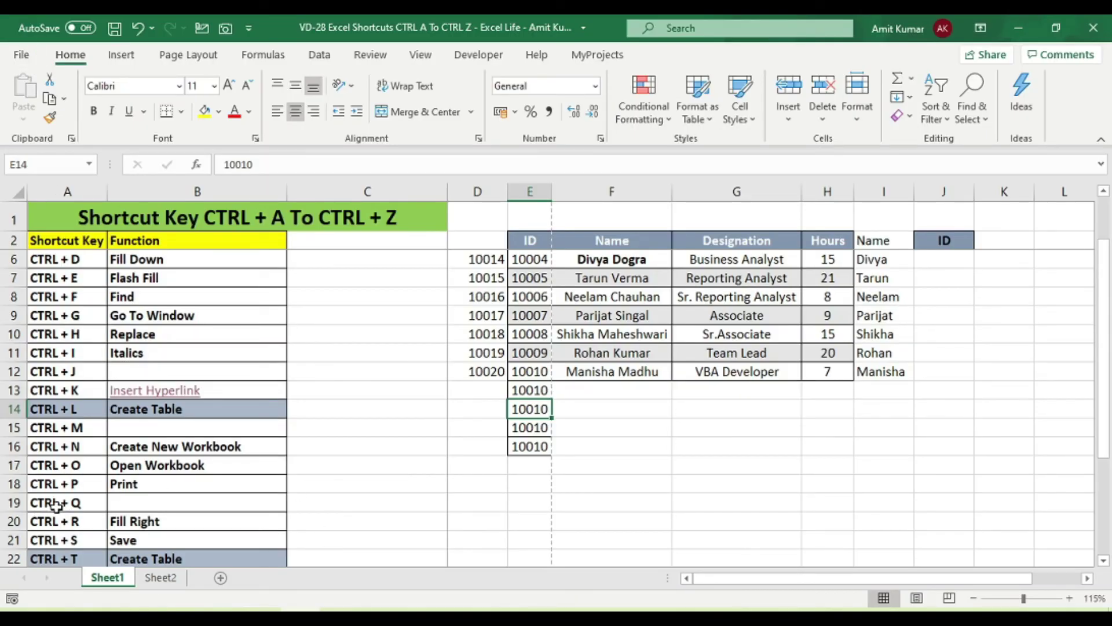
pyautogui.click(134, 503)
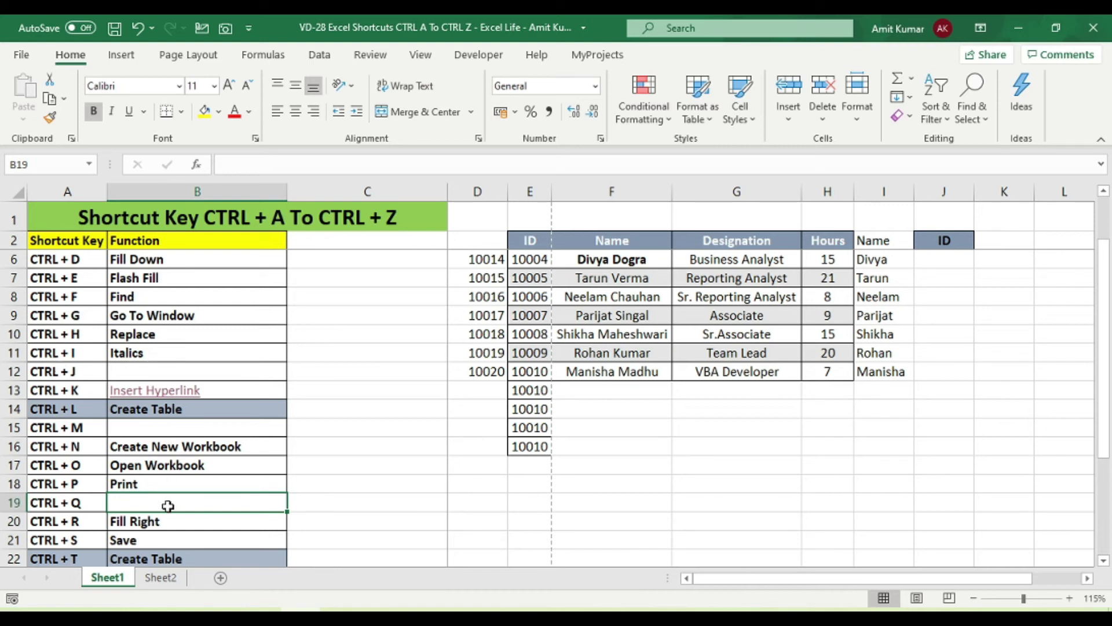
# Step: Fill the ID in E16 right across F16:H16 and save the workbook
pyautogui.scroll(-1, 168, 505)
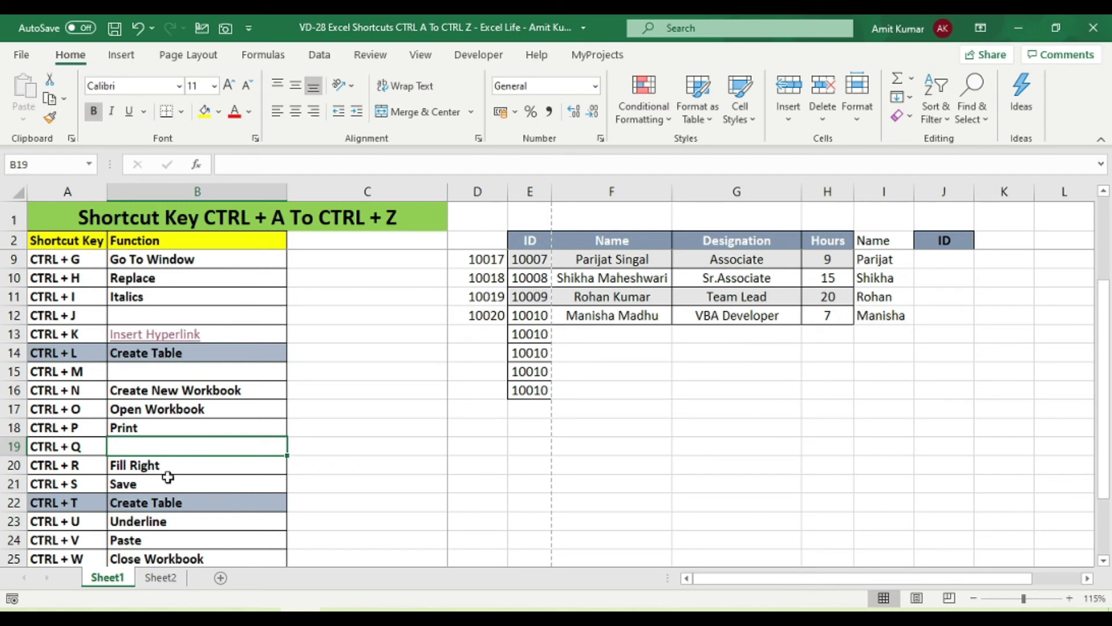
pyautogui.click(523, 391)
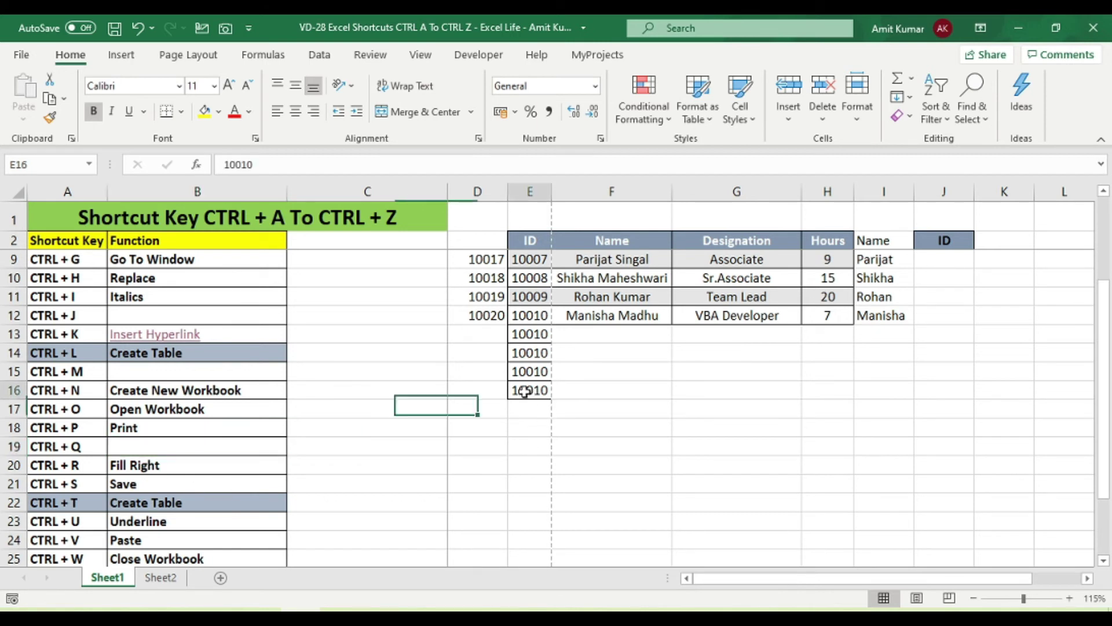
pyautogui.hotkey('shift', 'Right')
pyautogui.hotkey('shift', 'Right')
pyautogui.hotkey('shift', 'Right')
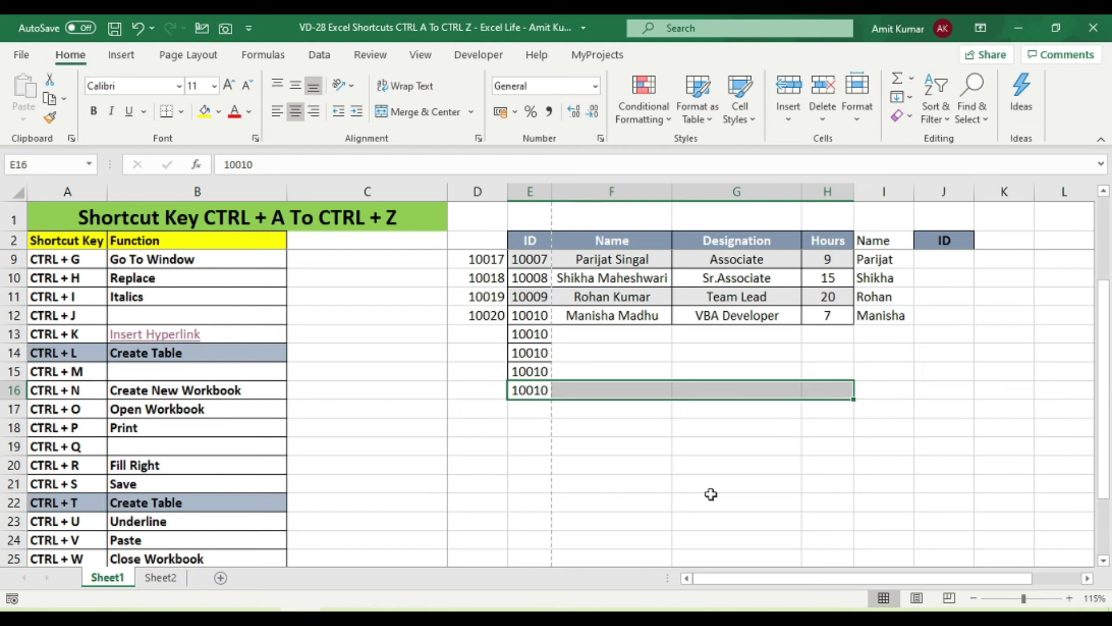
pyautogui.hotkey('ctrl', 'r')
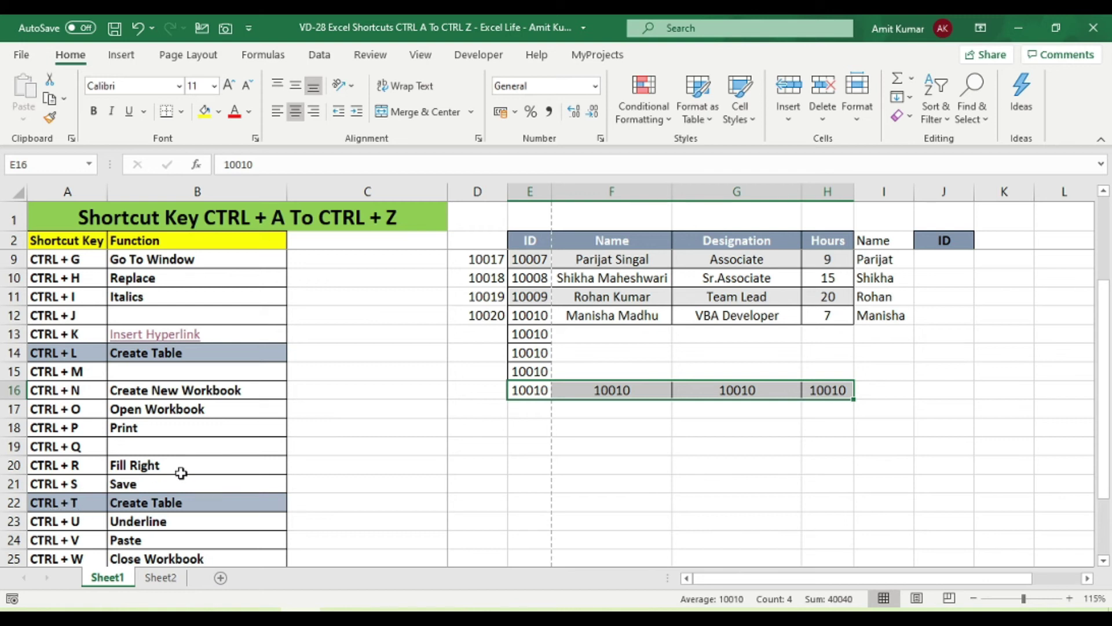
pyautogui.click(363, 465)
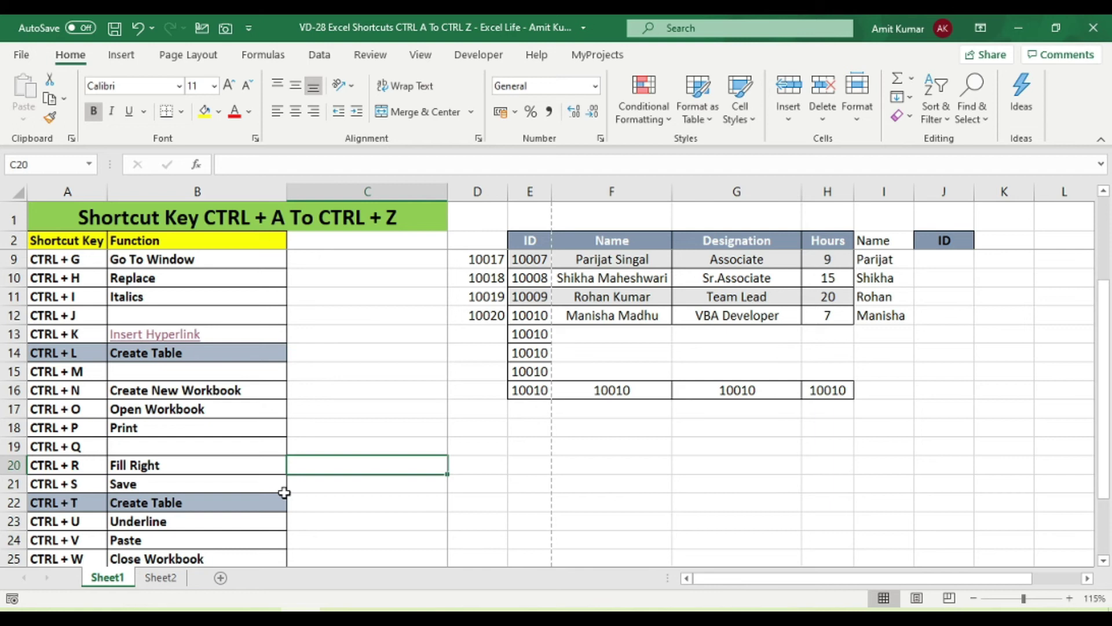
pyautogui.hotkey('ctrl', 's')
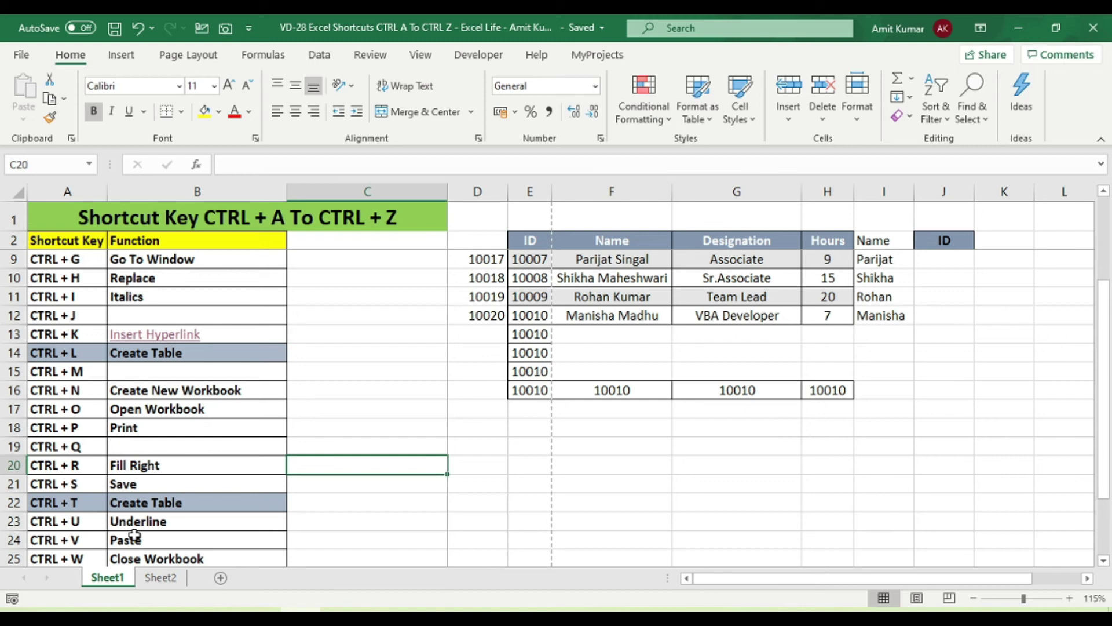
# Step: Underline the value in F16 and remove the underline again
pyautogui.click(627, 390)
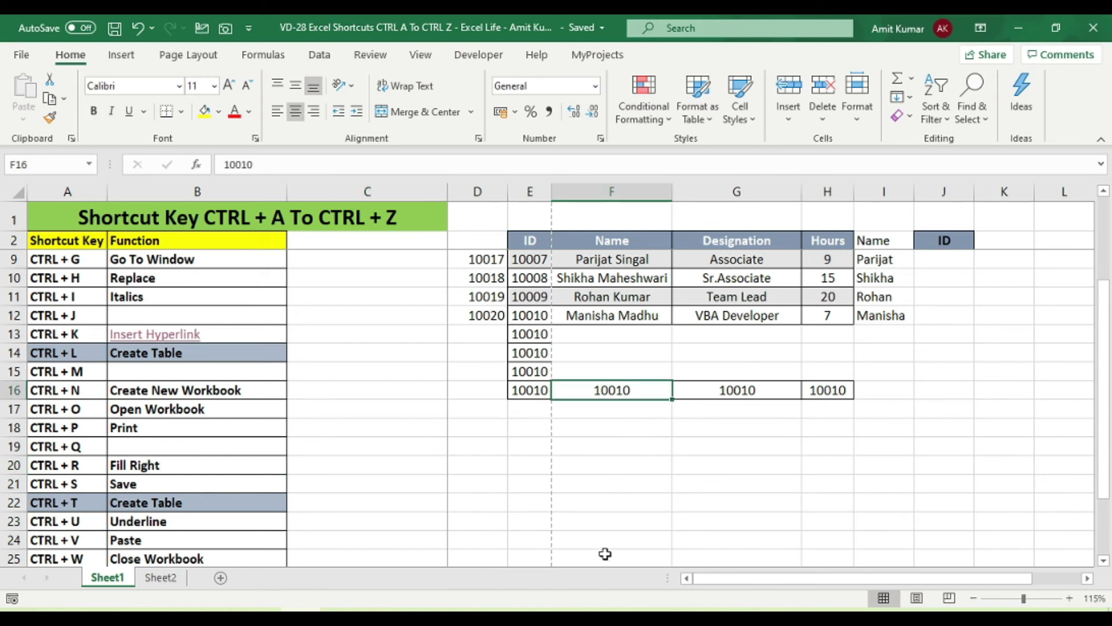
pyautogui.hotkey('ctrl', 'u')
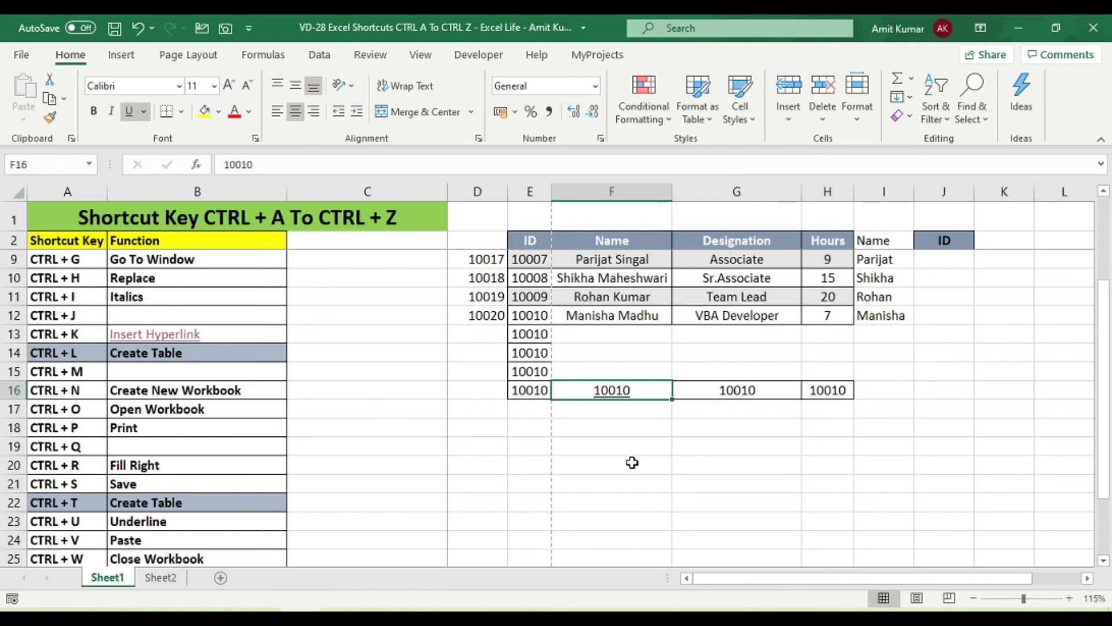
pyautogui.hotkey('ctrl', 'u')
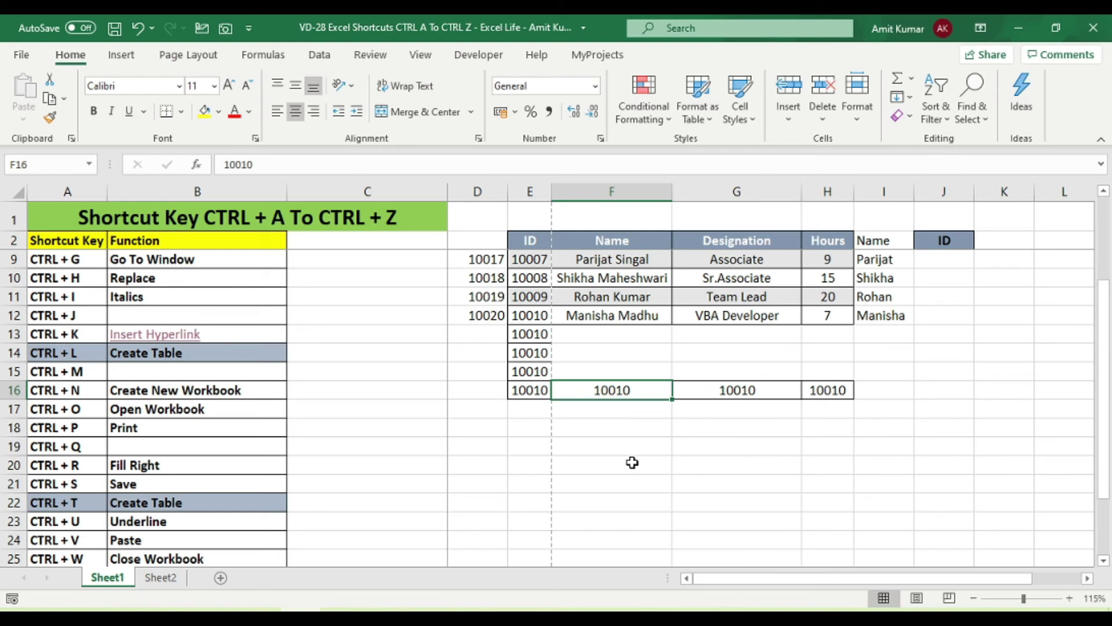
# Step: Copy the Name header and the first three employee names in F2:F5 and paste them starting at C11
pyautogui.scroll(-1, 632, 462)
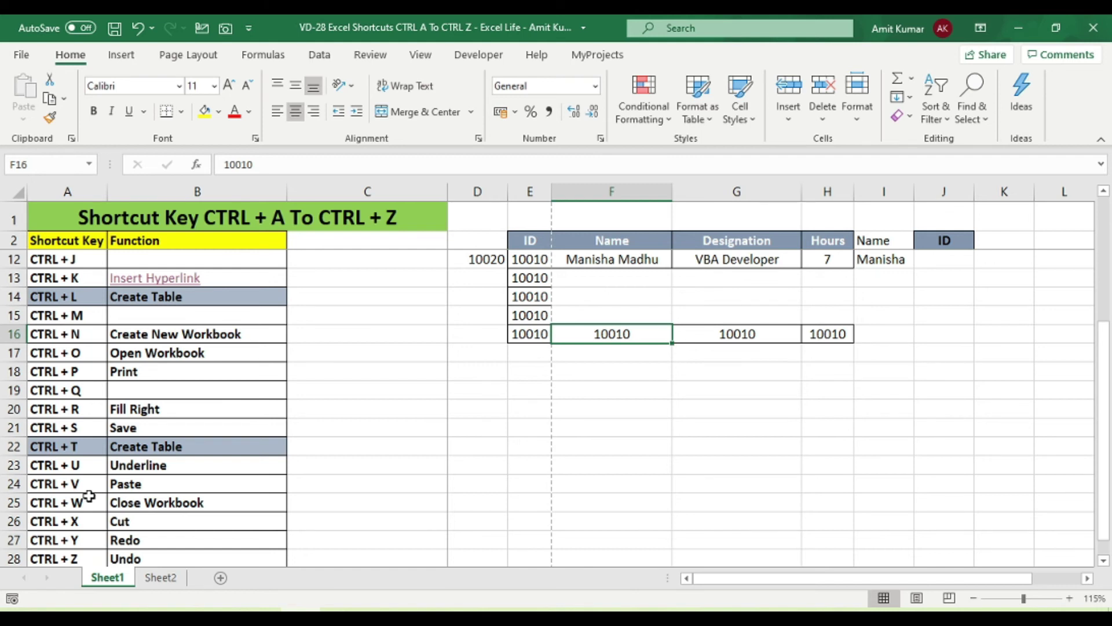
pyautogui.scroll(3, 270, 523)
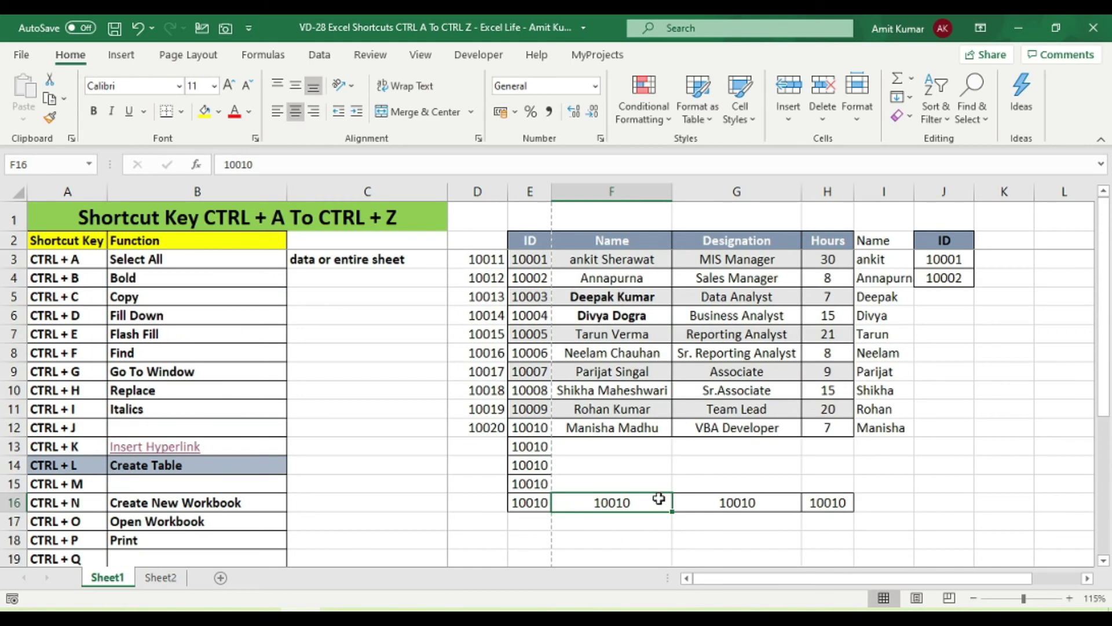
pyautogui.moveTo(634, 242); pyautogui.dragTo(642, 299)
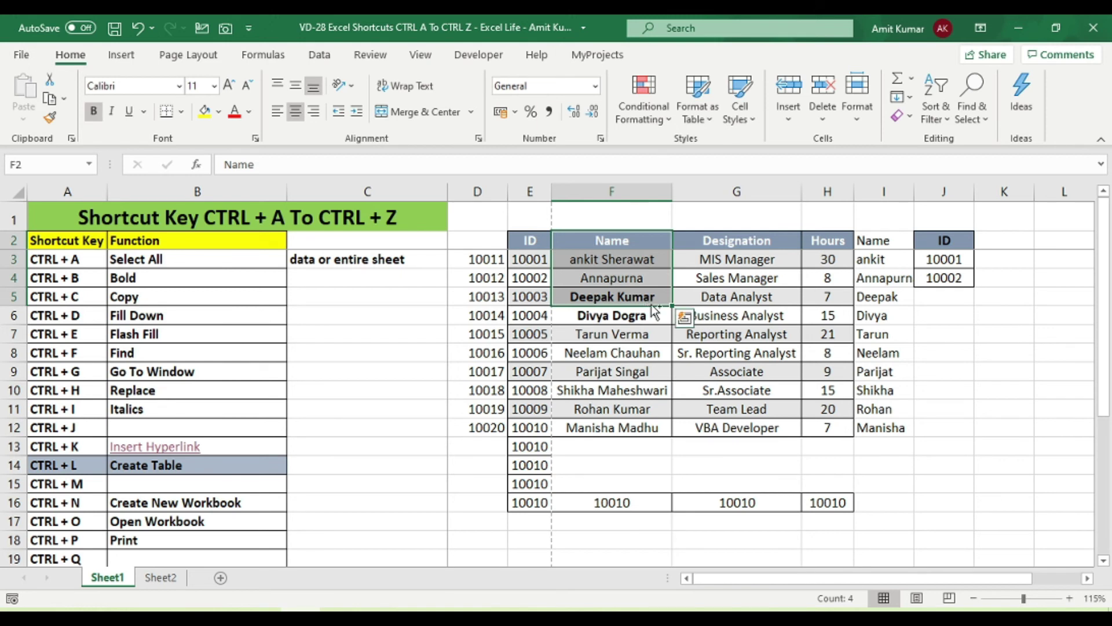
pyautogui.hotkey('ctrl', 'c')
pyautogui.click(358, 403)
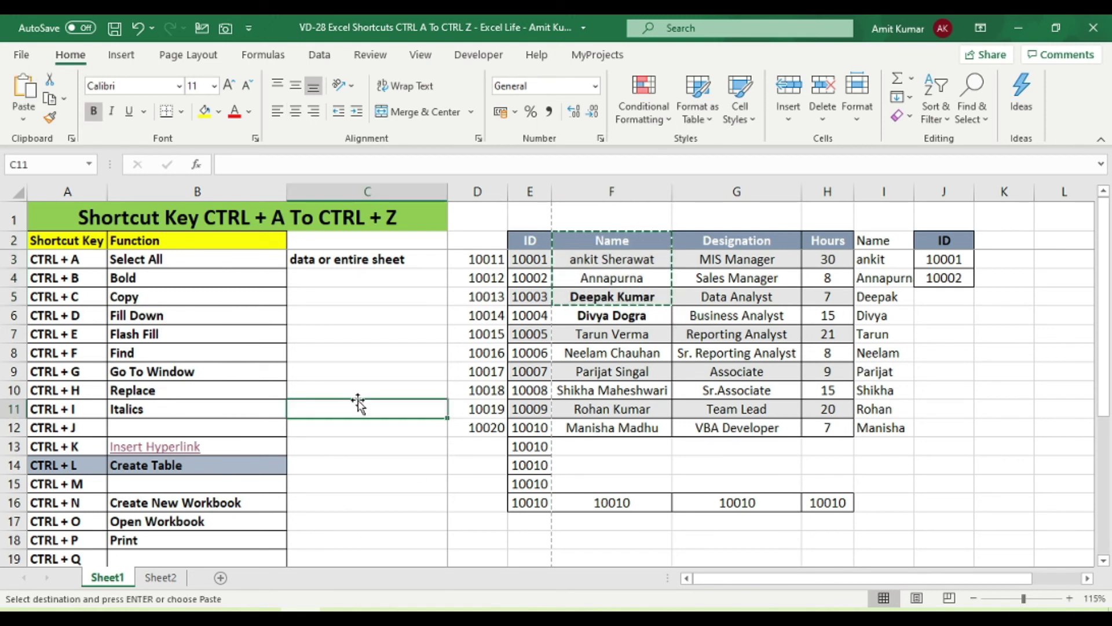
pyautogui.hotkey('ctrl', 'v')
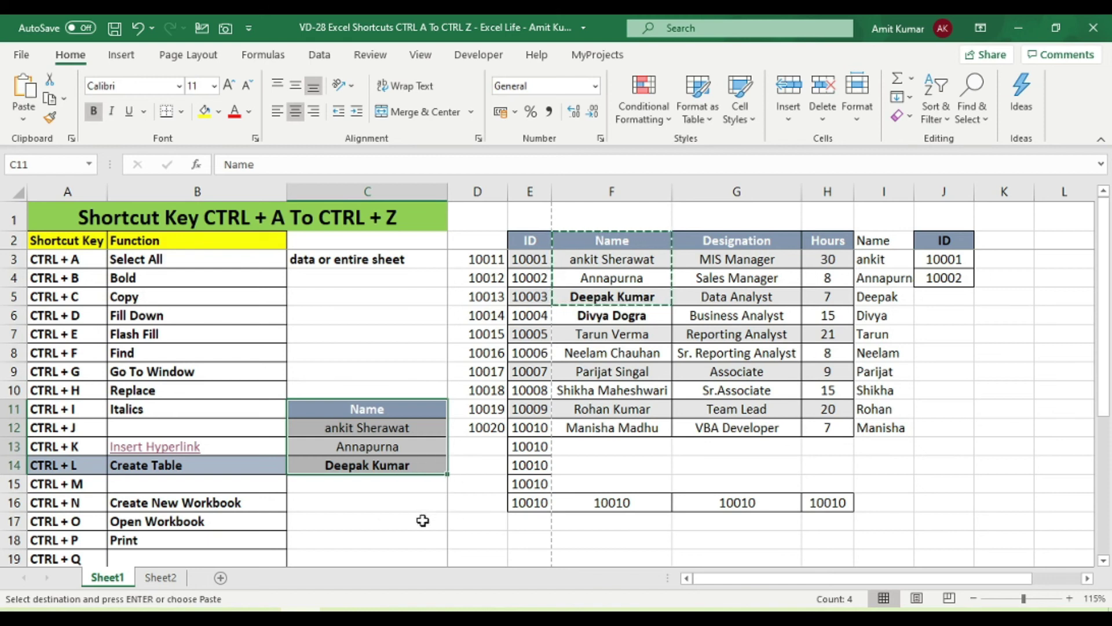
# Step: Start closing the current workbook and cancel so that it stays open
pyautogui.scroll(-3, 423, 521)
pyautogui.scroll(-1, 311, 484)
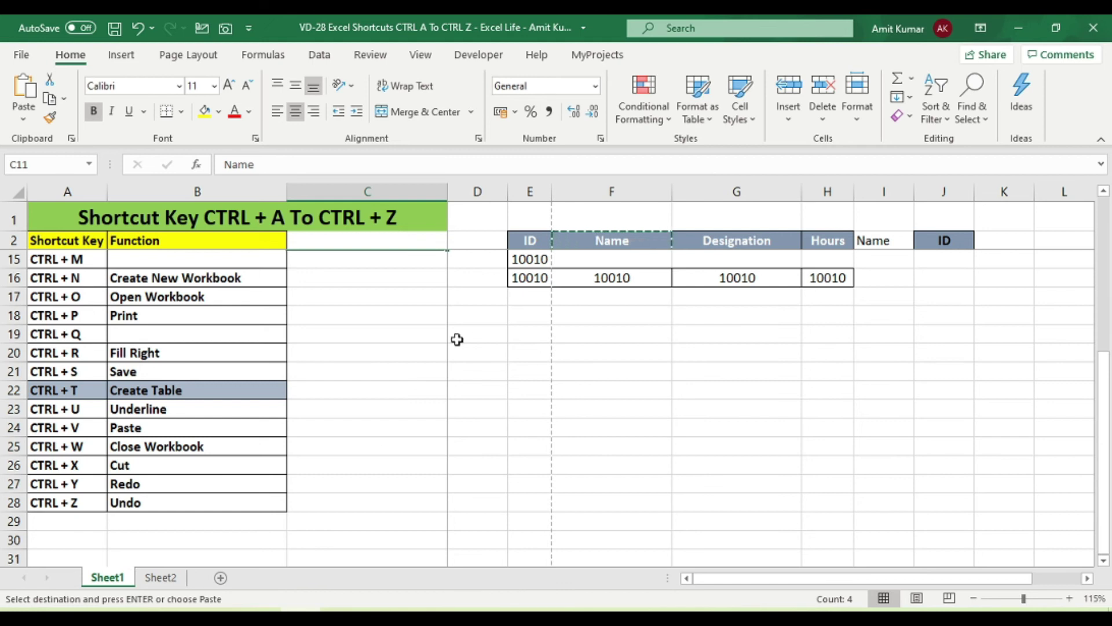
pyautogui.hotkey('ctrl', 'w')
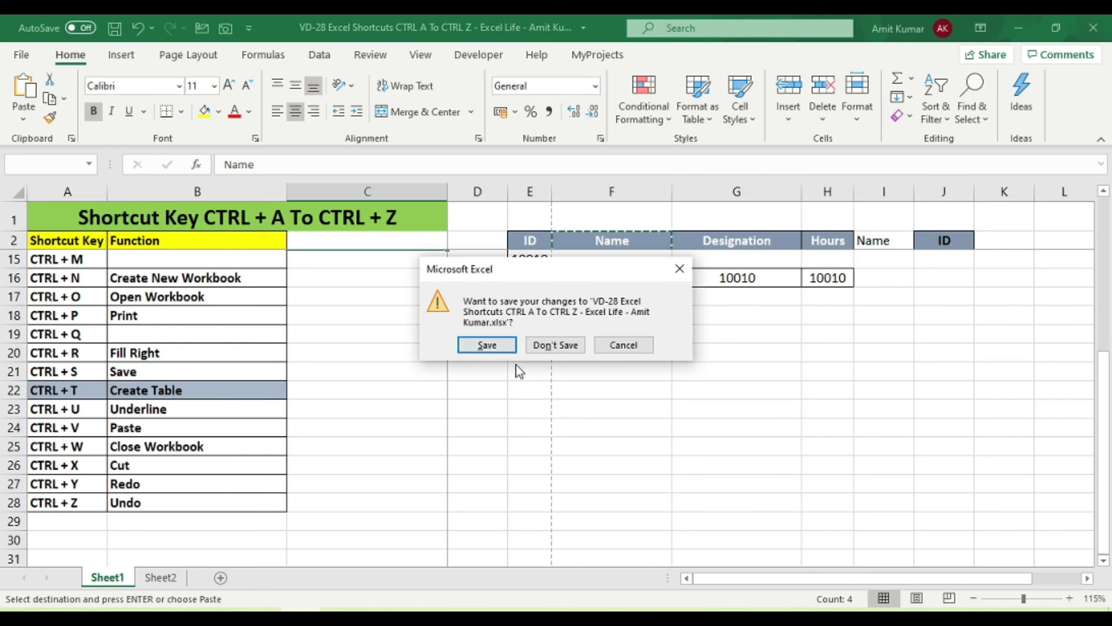
pyautogui.click(632, 347)
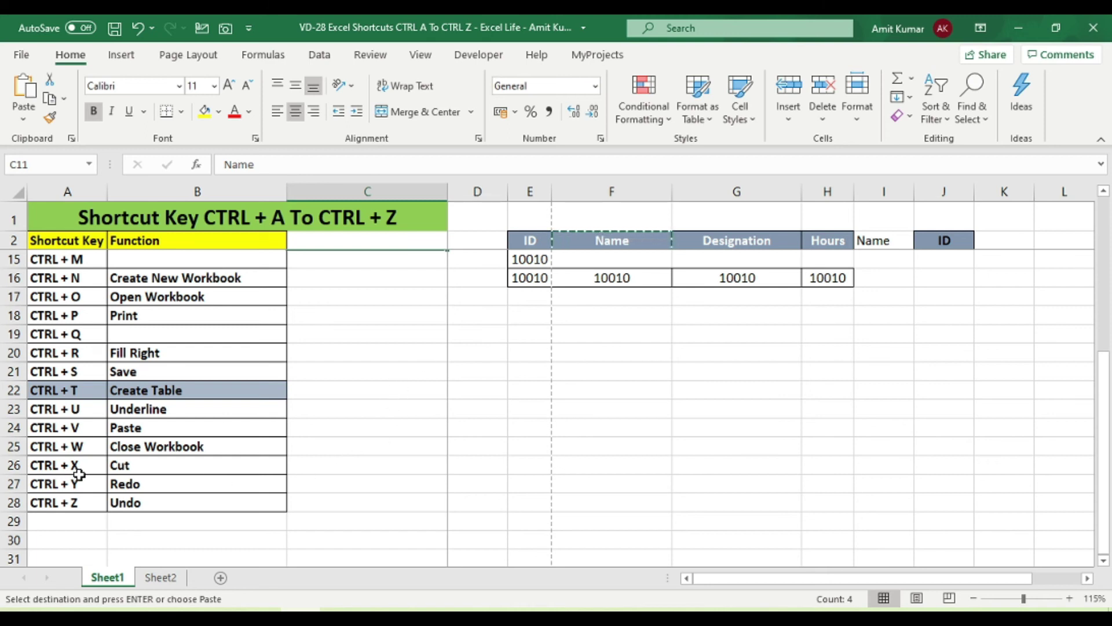
# Step: Cut the Name header and first three employee names from F2:F5 and paste them starting at C16
pyautogui.scroll(4, 422, 489)
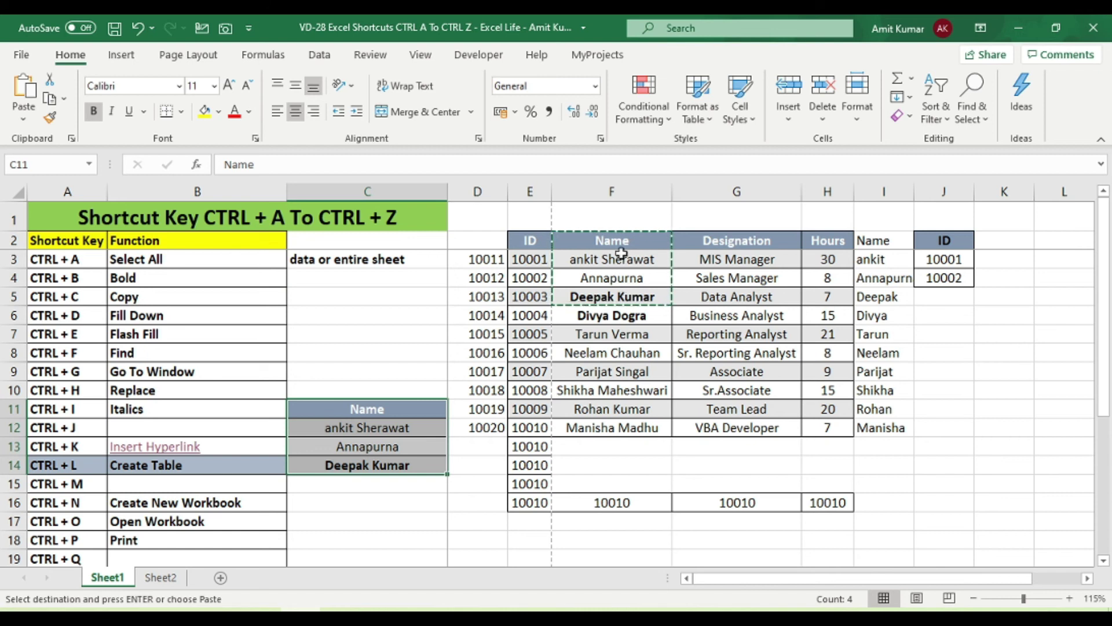
pyautogui.moveTo(623, 240); pyautogui.dragTo(628, 293)
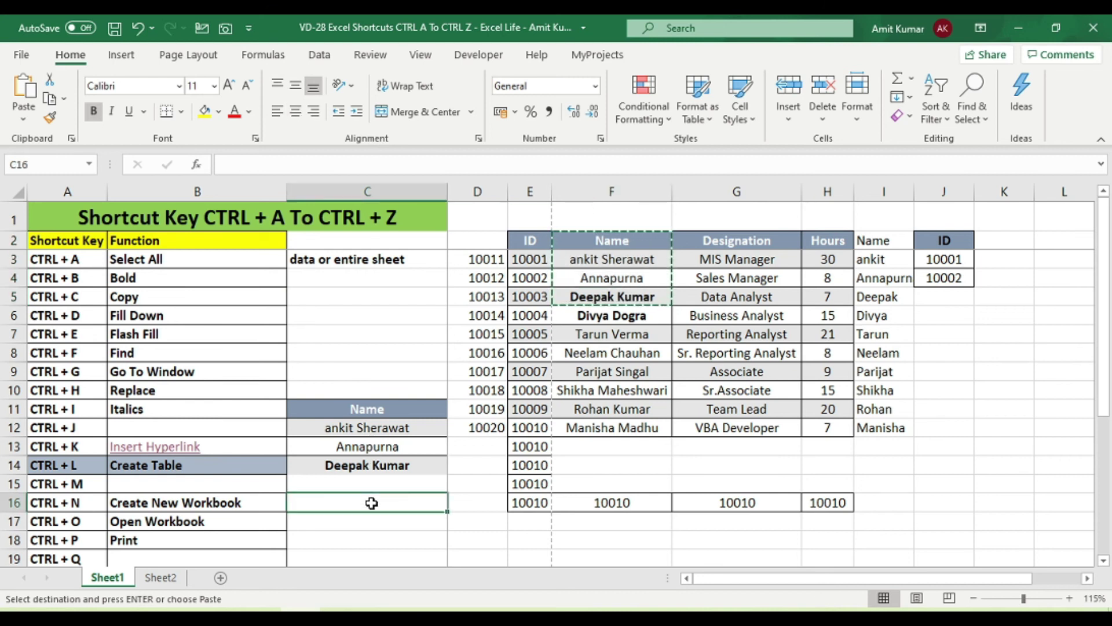
pyautogui.hotkey('ctrl', 'v')
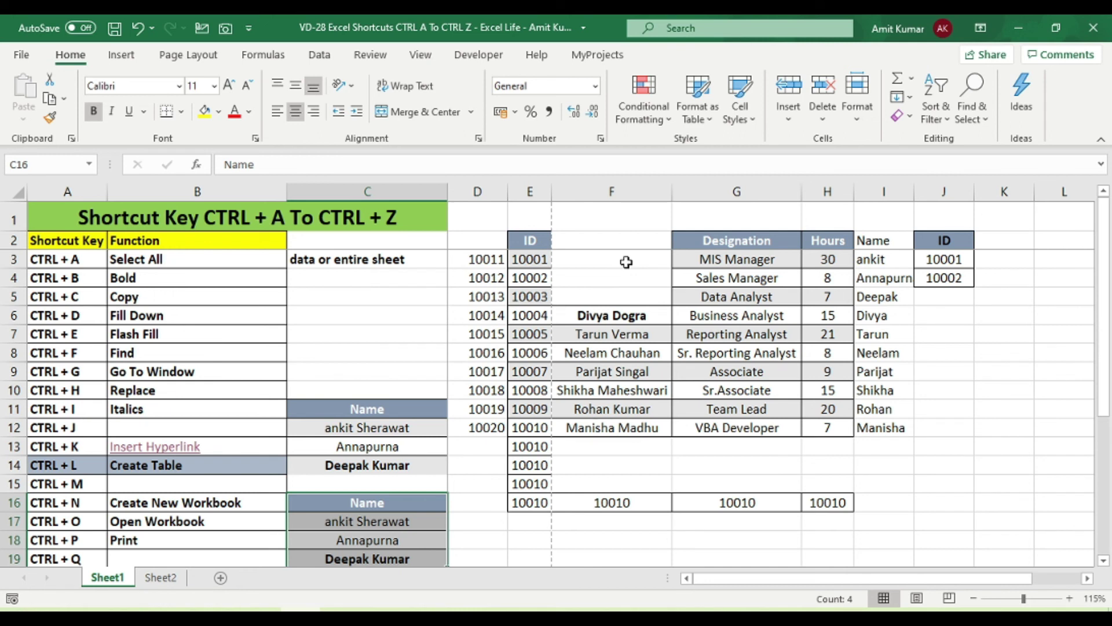
# Step: Undo the move of the cut name cells and redo it, placing them in C16:C19 again
pyautogui.scroll(-5, 626, 261)
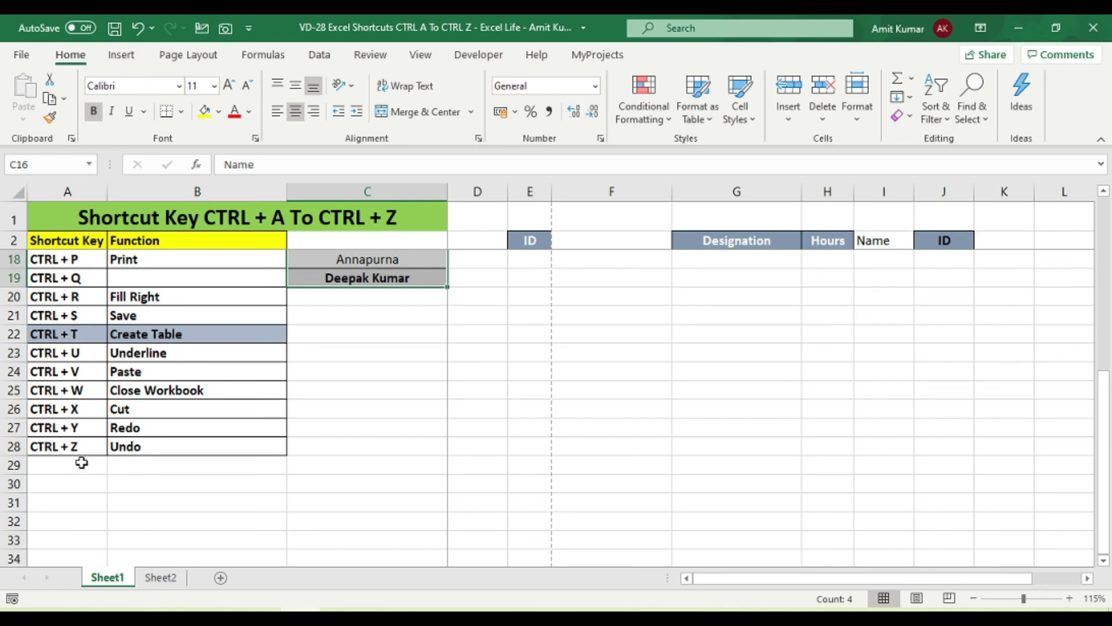
pyautogui.scroll(5, 594, 461)
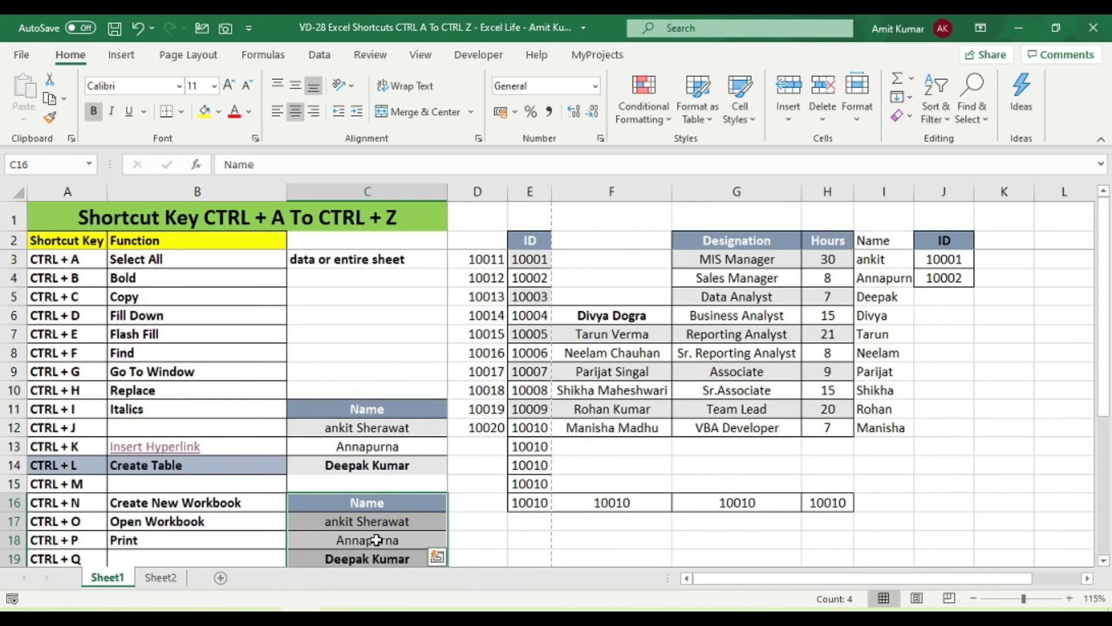
pyautogui.scroll(-1, 376, 540)
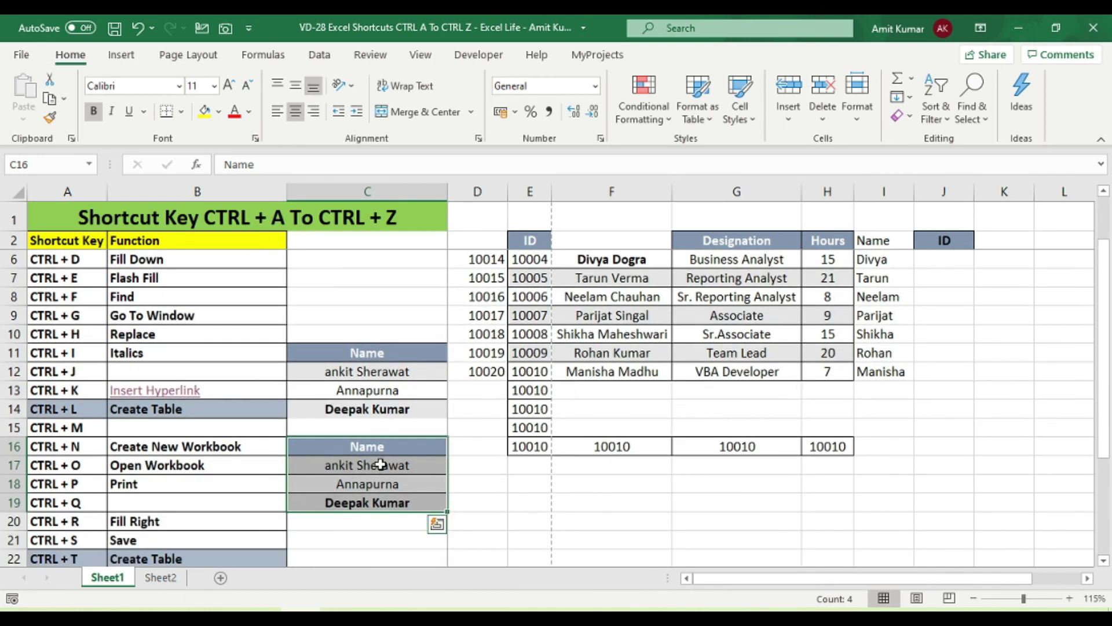
pyautogui.hotkey('ctrl', 'z')
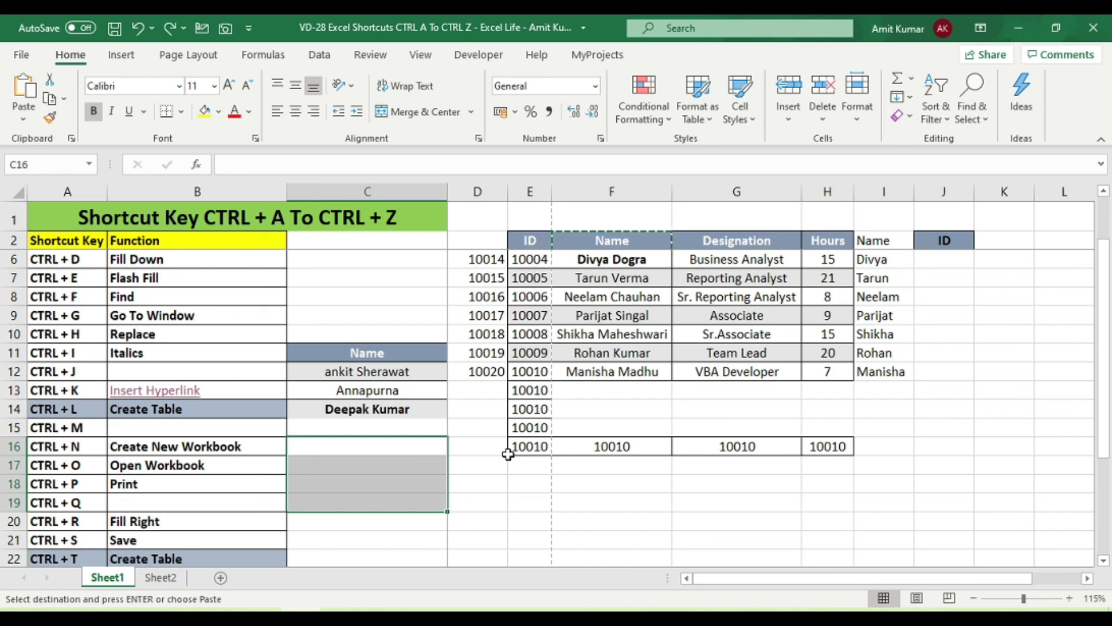
pyautogui.hotkey('ctrl', 'v')
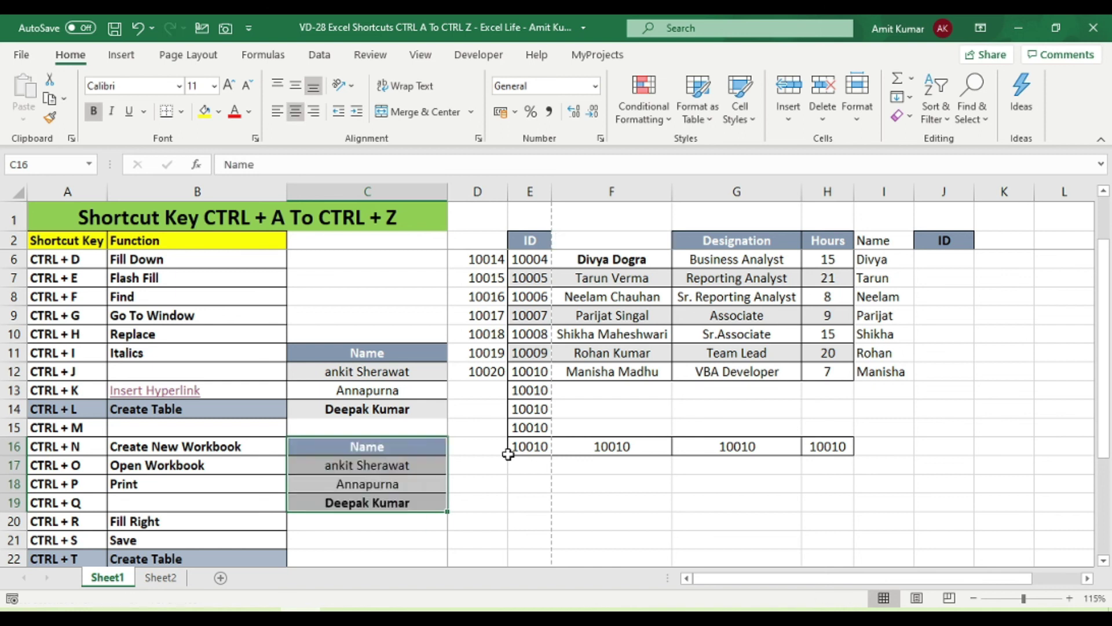
pyautogui.hotkey('ctrl', 'q')
pyautogui.click(731, 525)
pyautogui.press('Left')
pyautogui.scroll(-3, 164, 509)
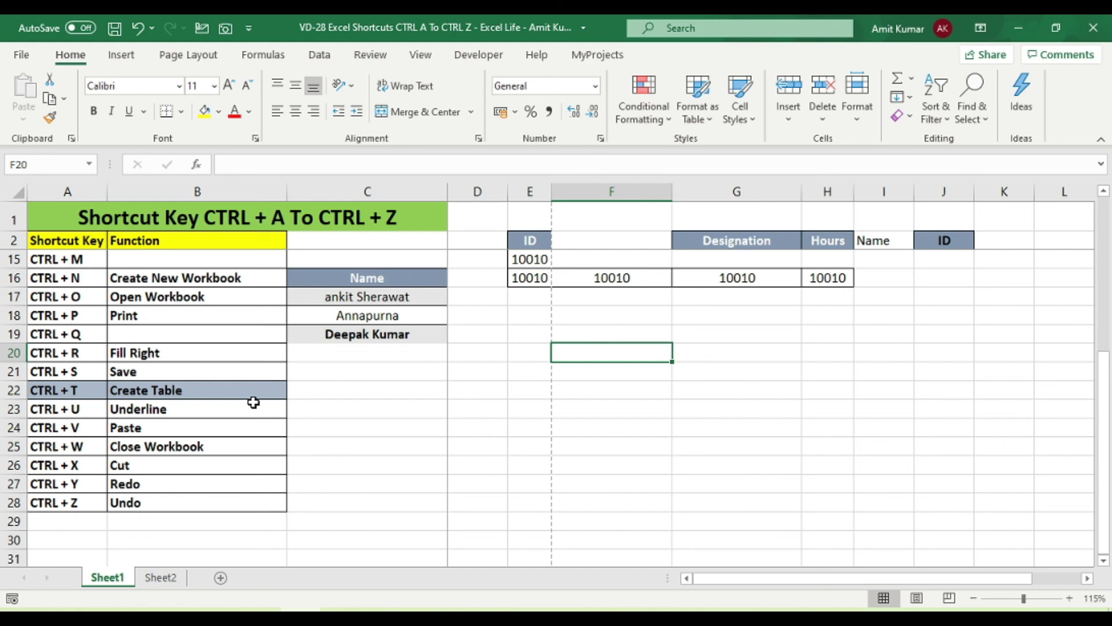
pyautogui.scroll(4, 271, 395)
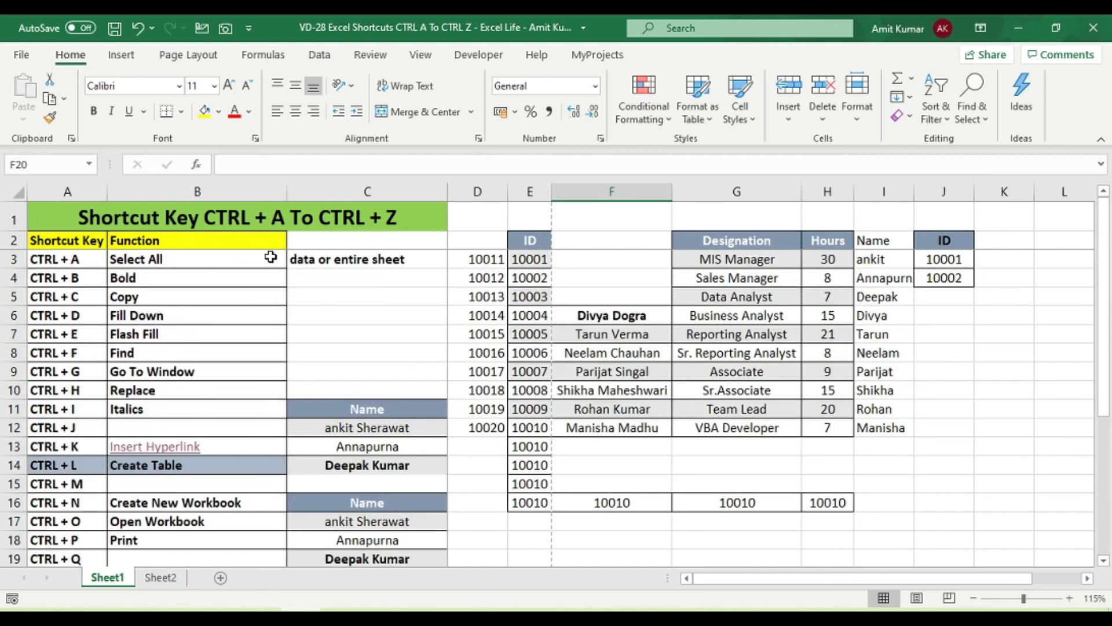
pyautogui.scroll(-2, 194, 418)
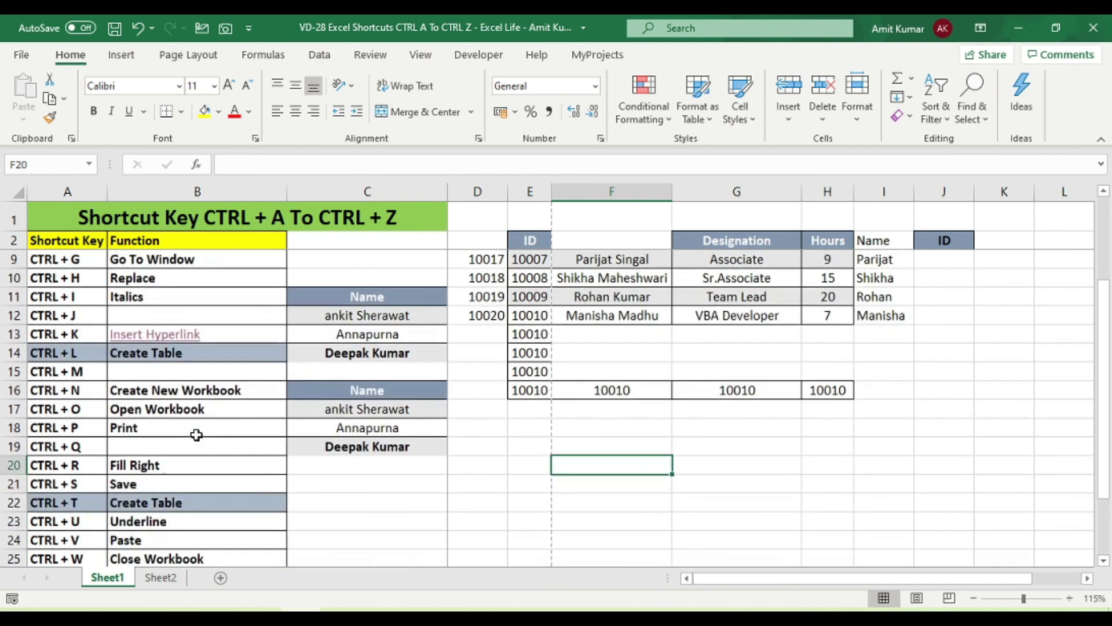
pyautogui.scroll(2, 196, 435)
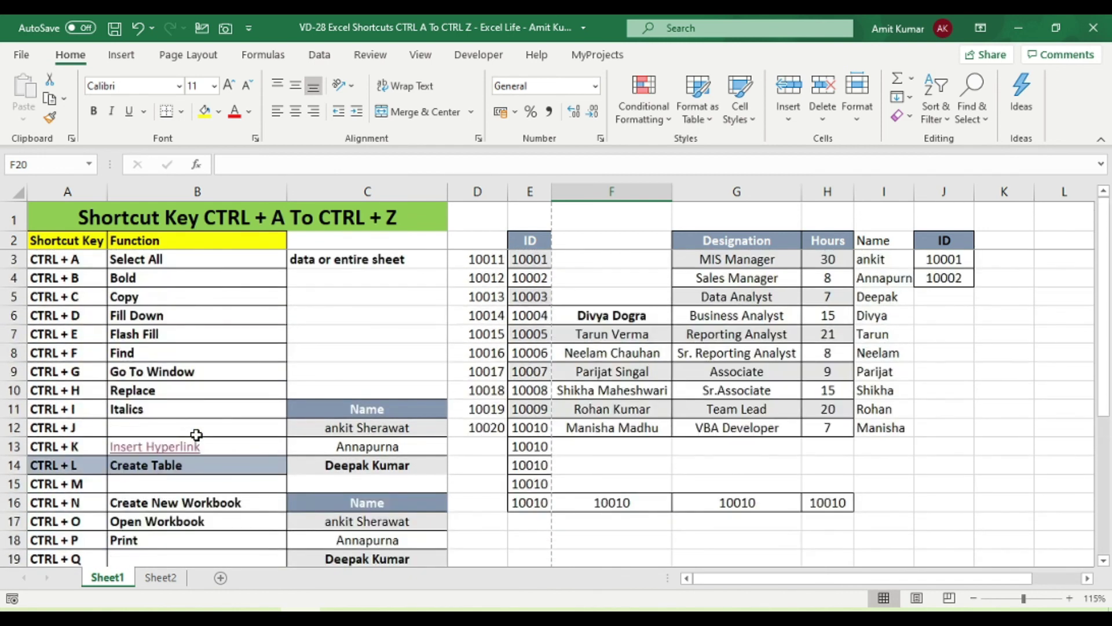